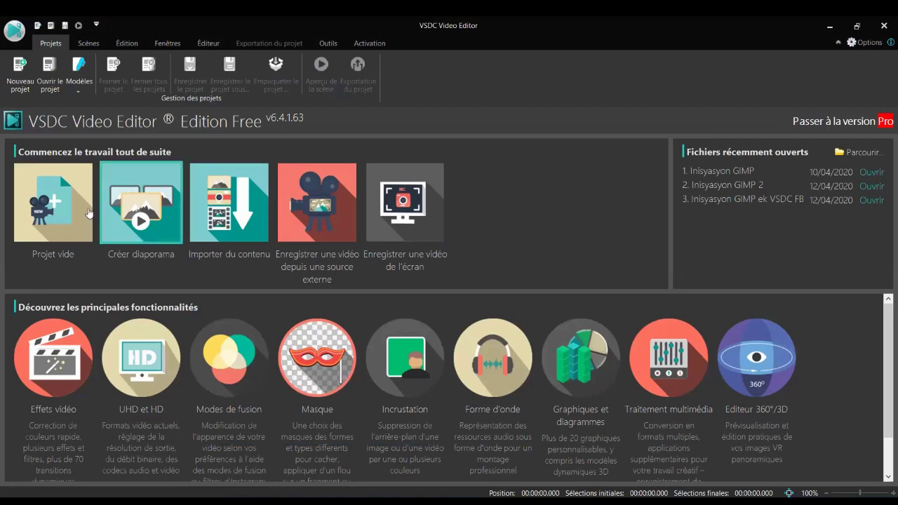
Step: Create an empty project with the preset HD 1280x720 px (16:9) resolution at 25 images/s
click(68, 206)
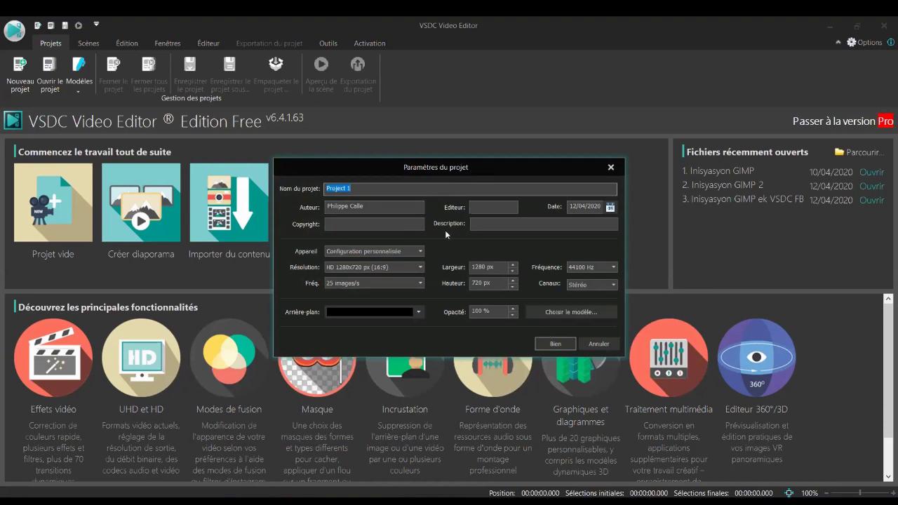
click(556, 345)
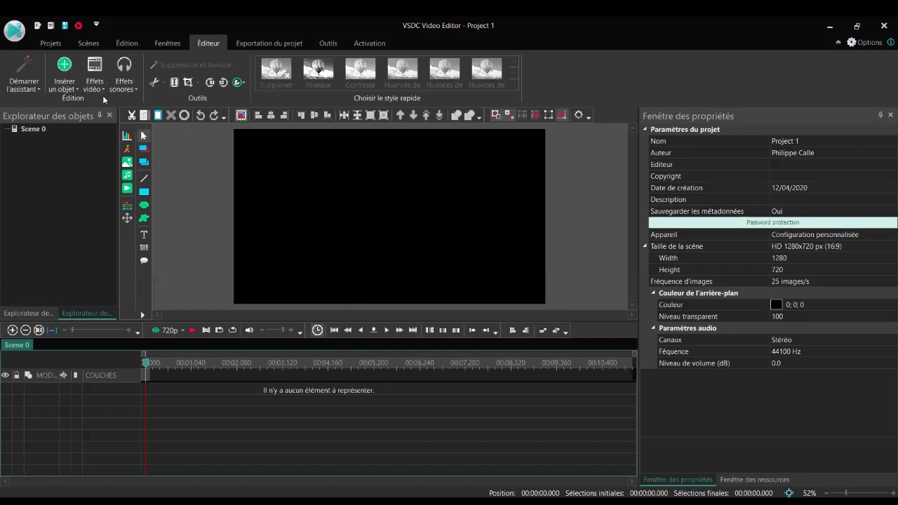
Step: Insert the video Inisyasyon GIMP FB.mp4 into the scene from the cursor position, on an added layer
click(71, 82)
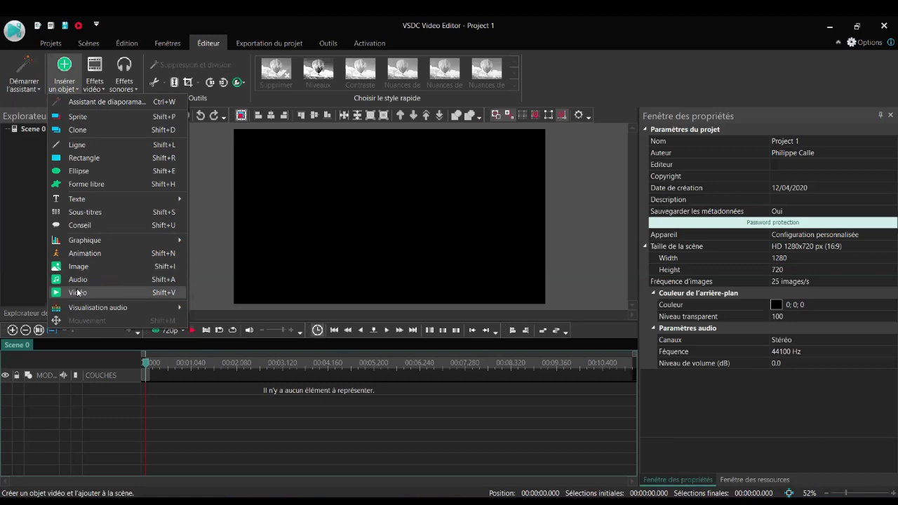
click(78, 292)
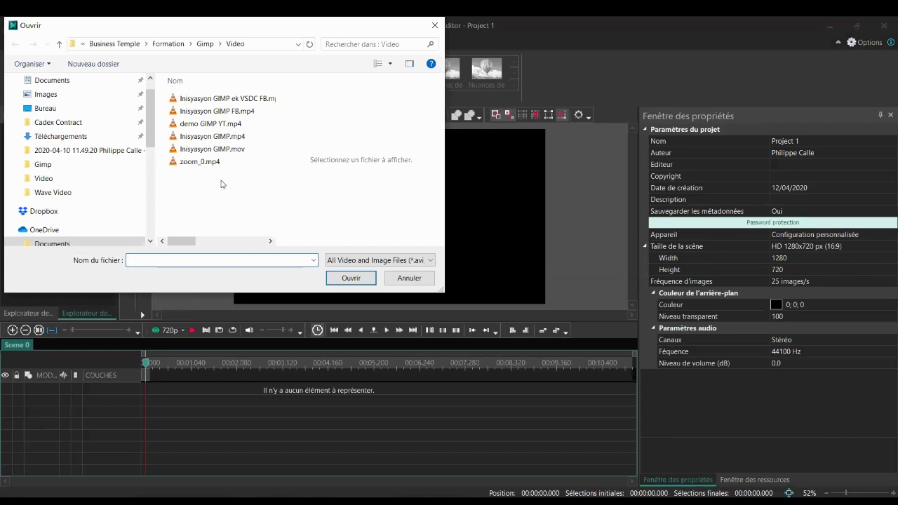
click(229, 105)
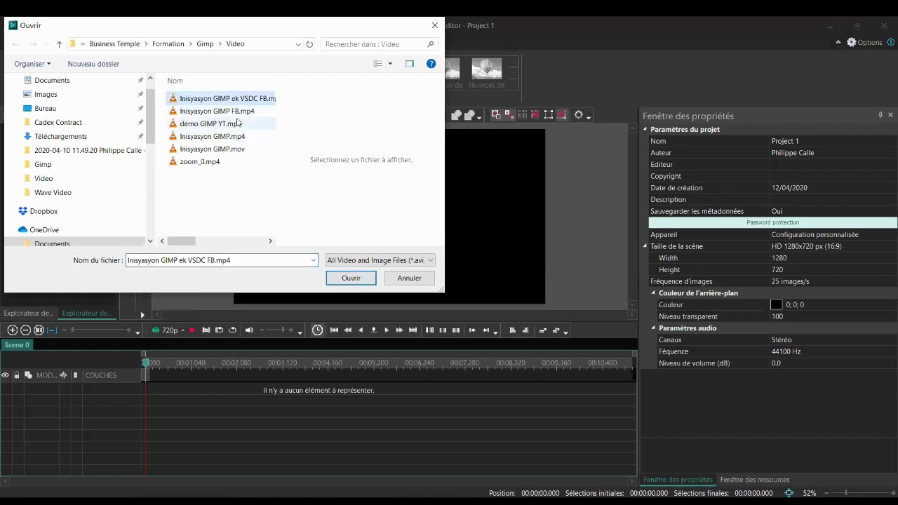
click(242, 110)
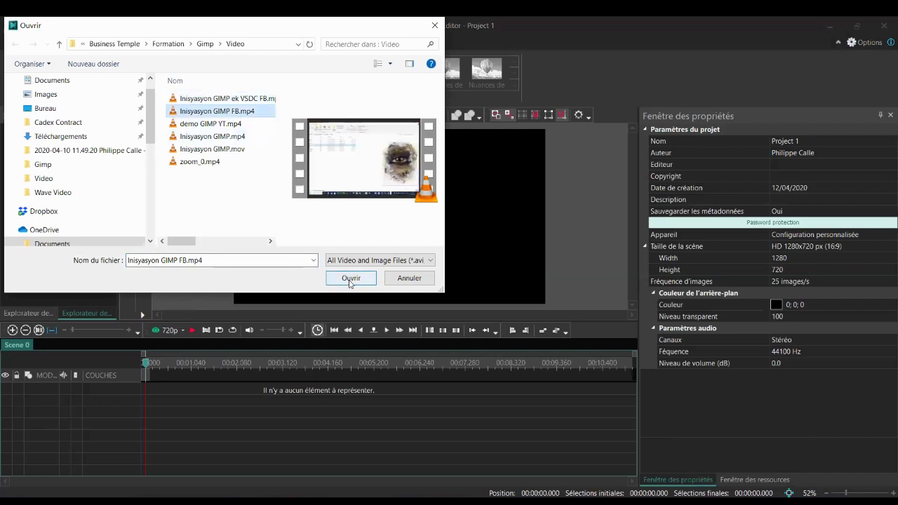
click(350, 279)
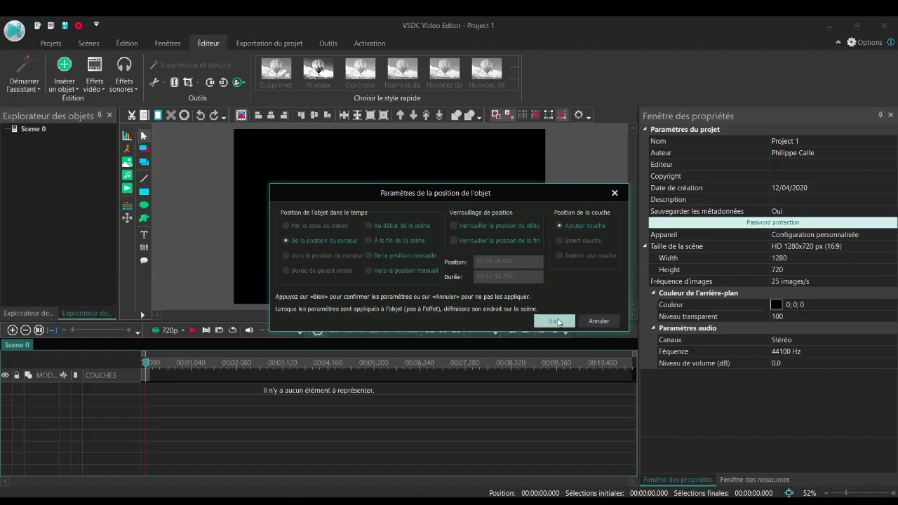
click(555, 320)
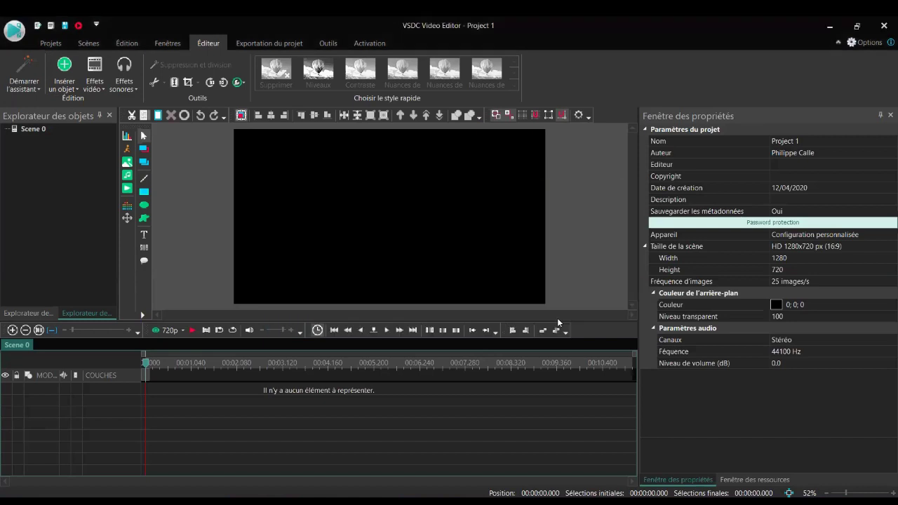
Step: Save the project as Project 1.vproj in the Bureau folder
click(43, 46)
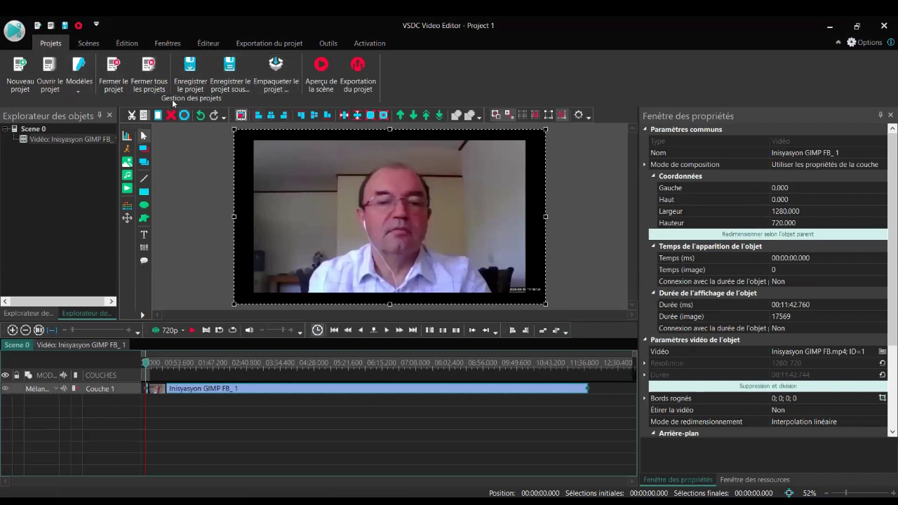
click(226, 83)
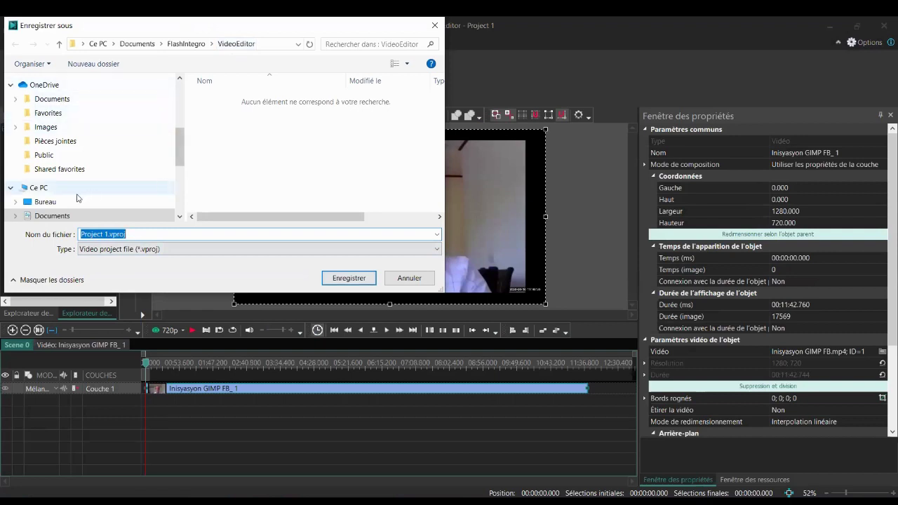
click(43, 189)
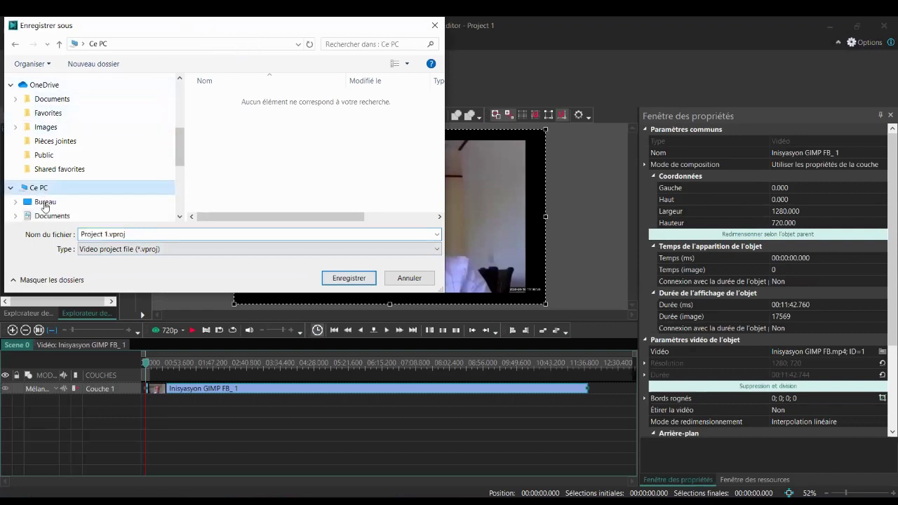
click(45, 202)
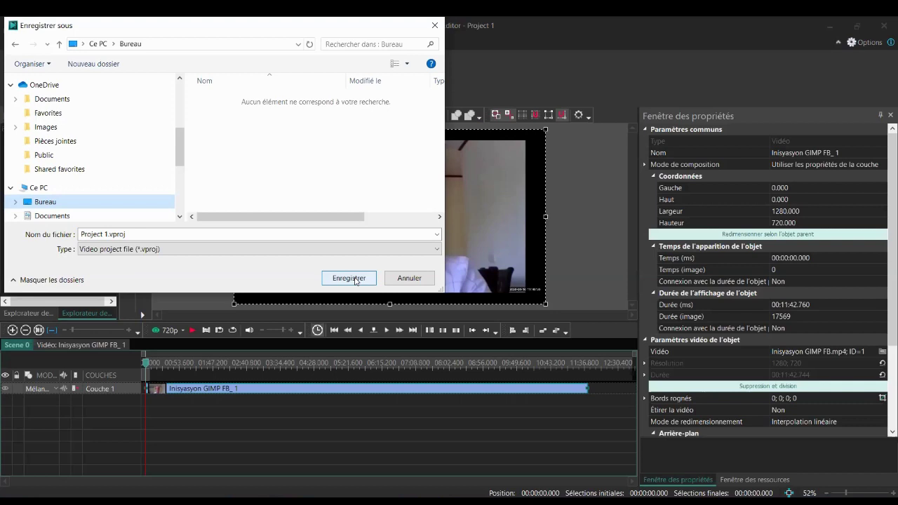
click(355, 280)
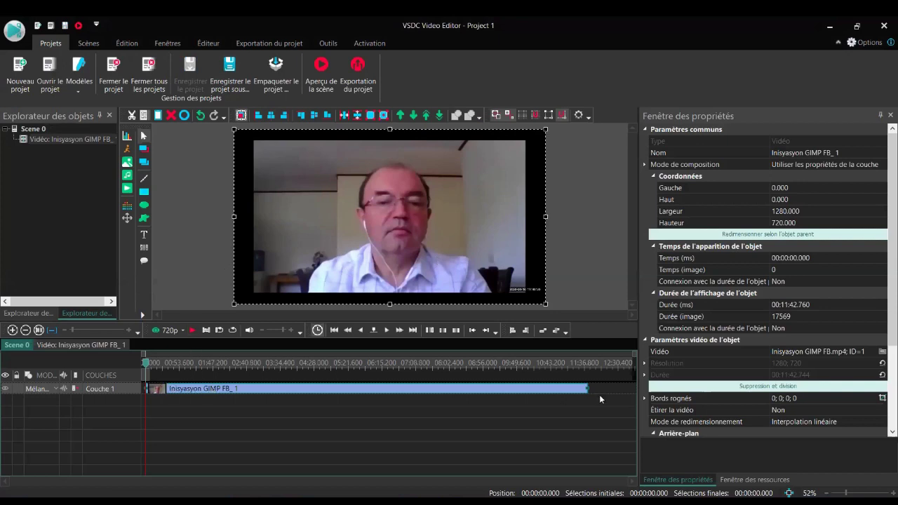
Step: Play a preview of the inserted video from its beginning and stop it at about 10 seconds
click(193, 335)
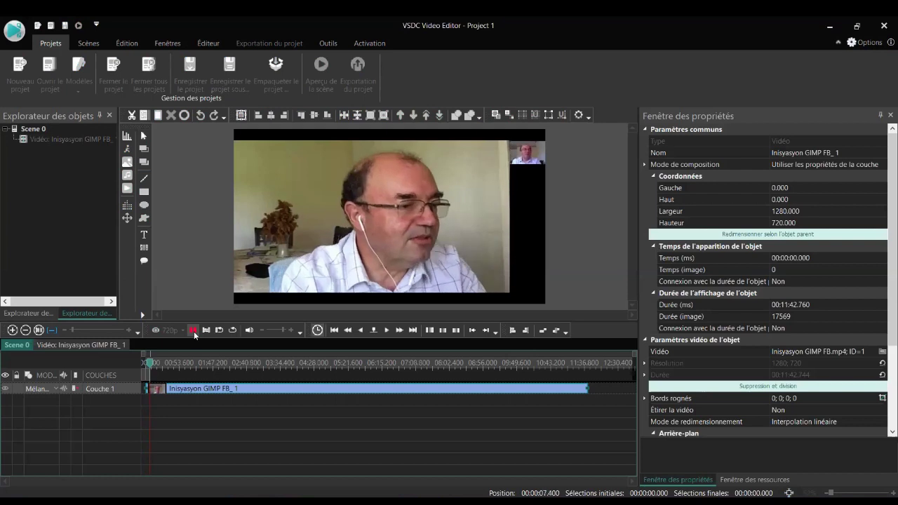
click(193, 330)
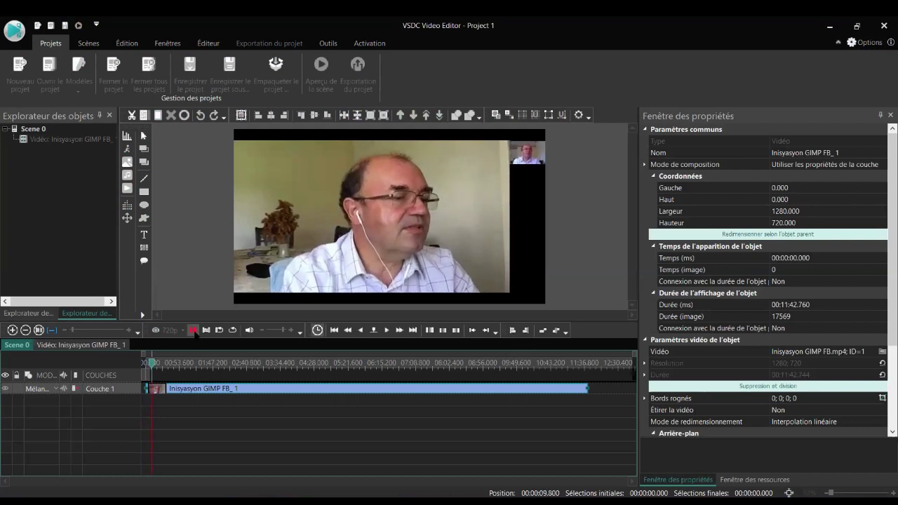
click(232, 331)
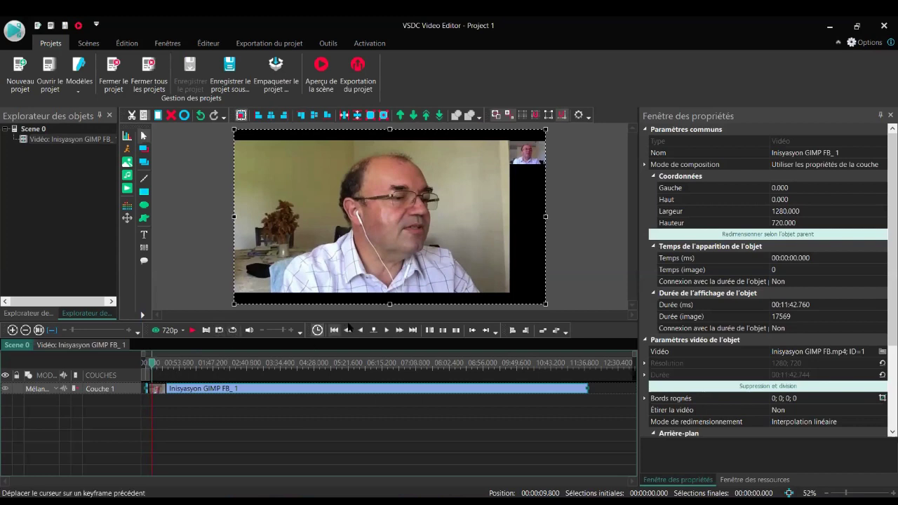
Step: Advance the timeline cursor by three frames and one second, and move it on to about 00:02:27
click(386, 332)
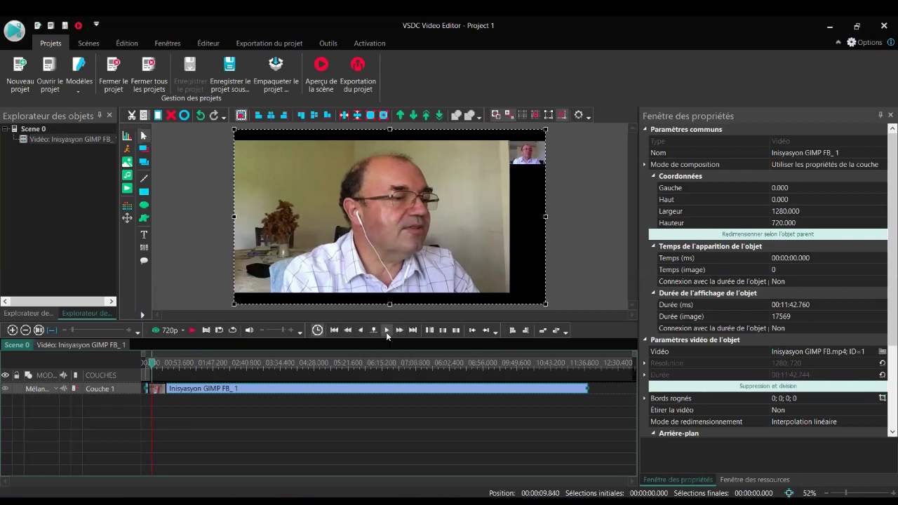
click(385, 332)
click(386, 331)
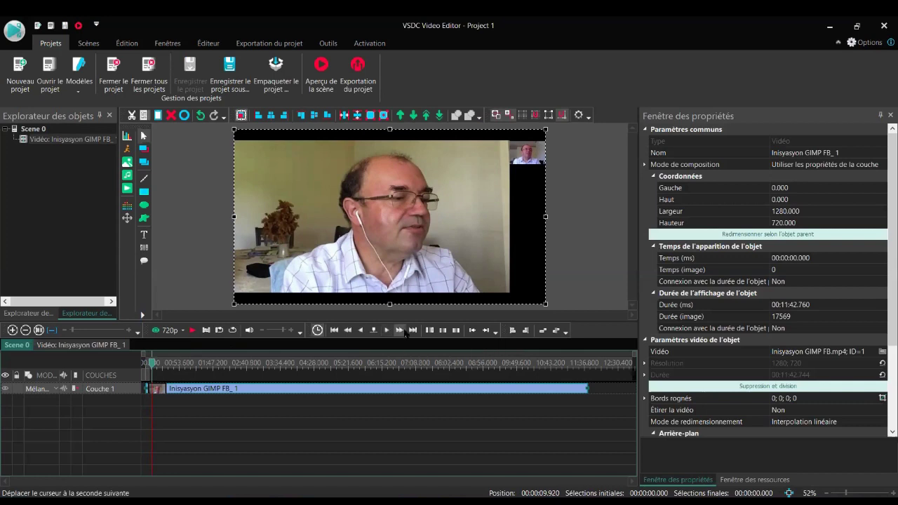
click(400, 330)
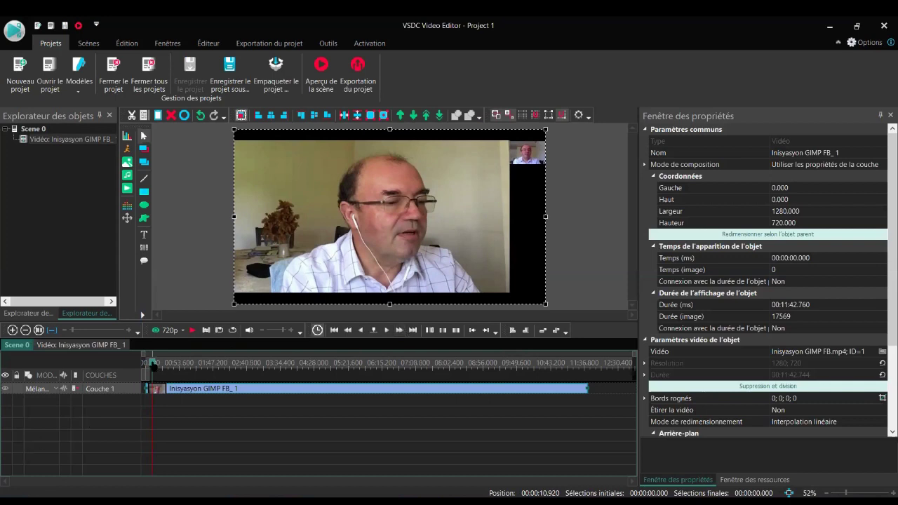
drag(153, 363, 239, 362)
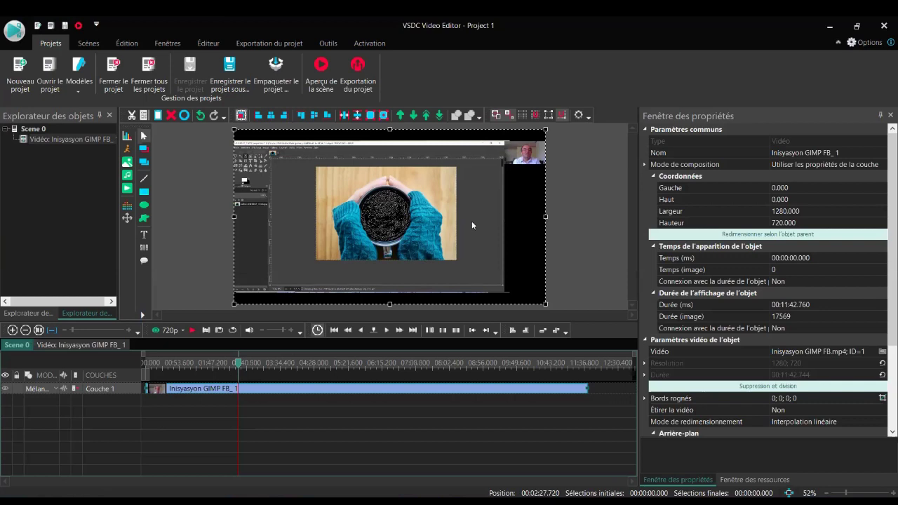
mouse_move(472, 221)
mouse_down()
mouse_move(333, 220)
mouse_move(428, 223)
mouse_move(426, 210)
mouse_move(473, 222)
mouse_up()
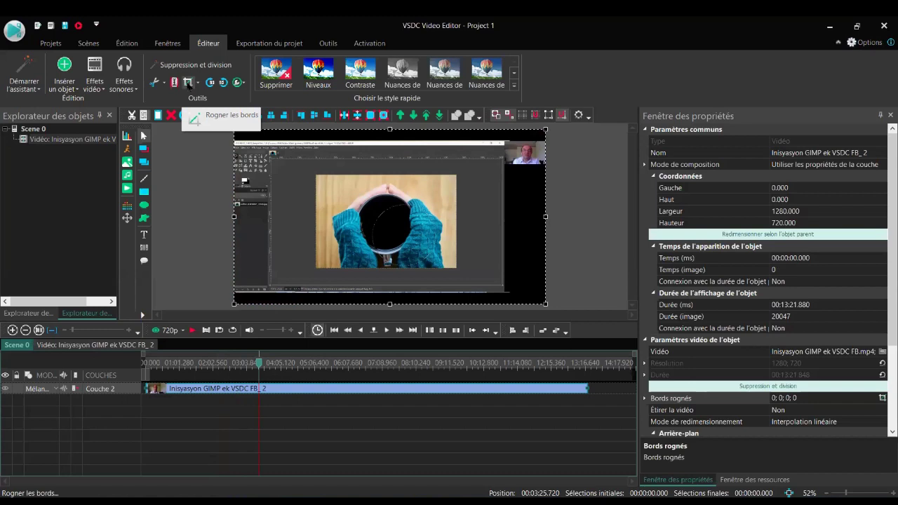
Step: Crop the video's top, bottom and right borders so that an area of about 1111x576 is kept
click(188, 82)
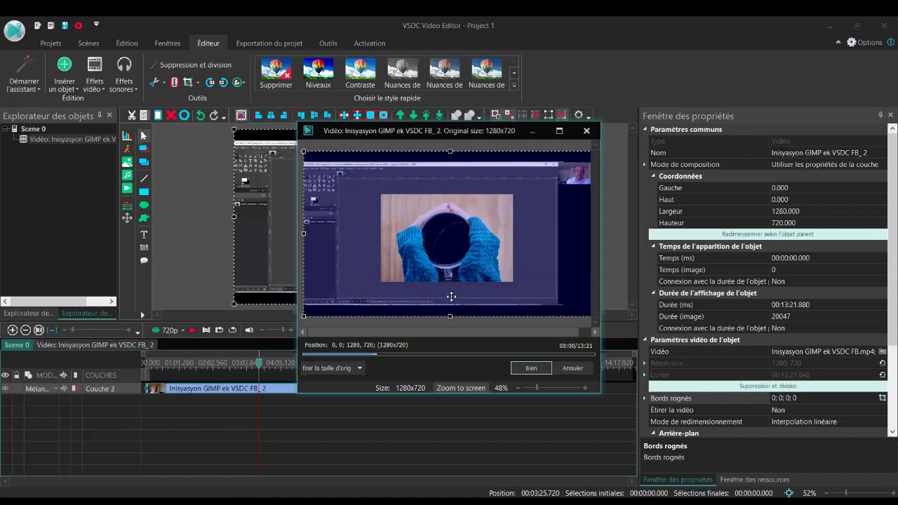
drag(450, 317, 449, 299)
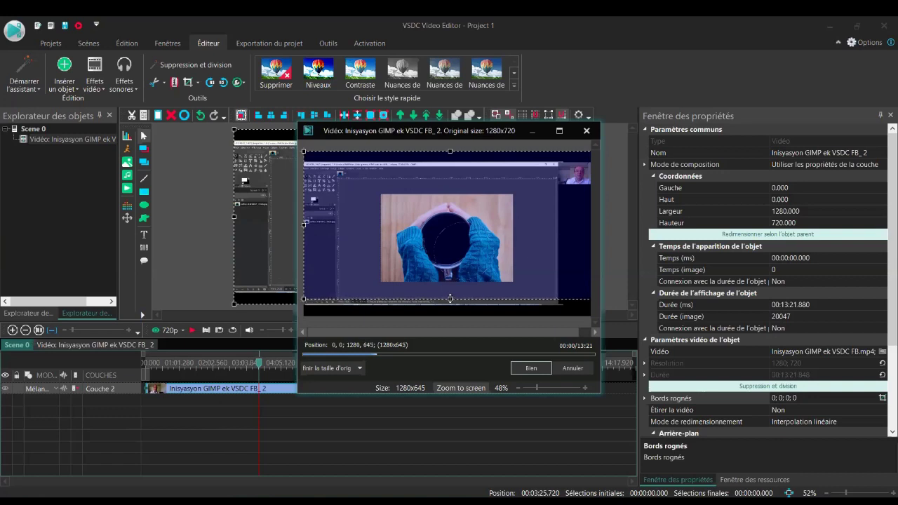
drag(450, 151, 449, 166)
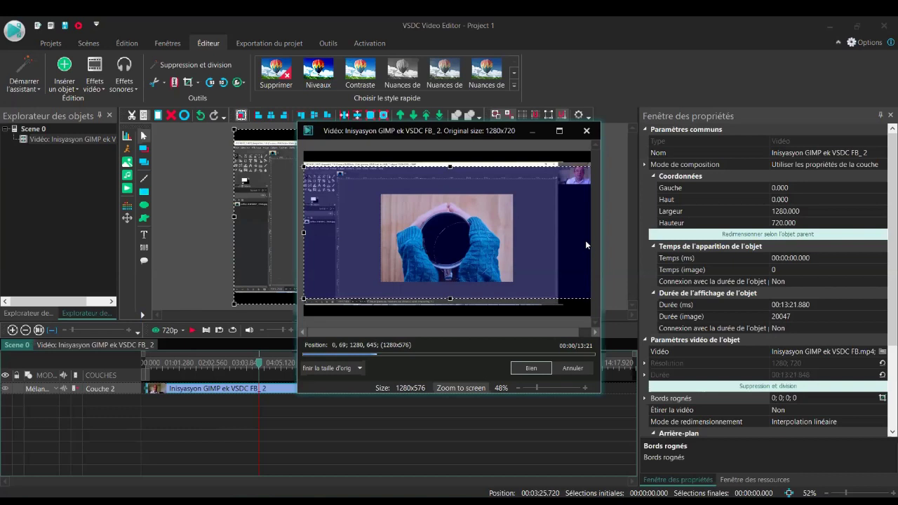
drag(541, 335, 545, 234)
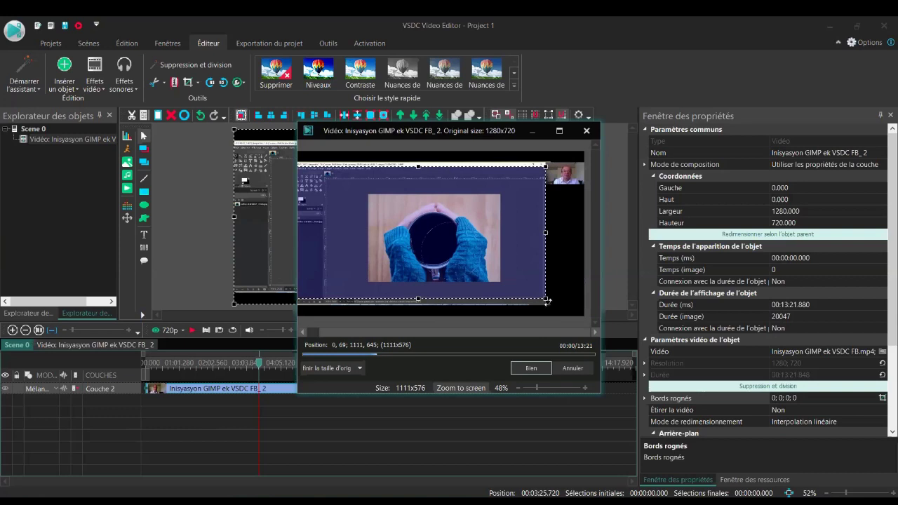
scroll(452, 330, left, 1)
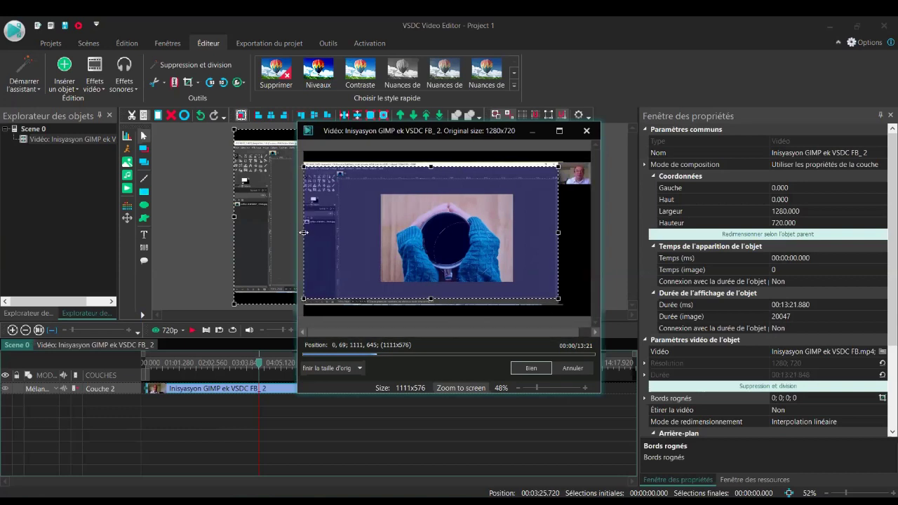
click(533, 368)
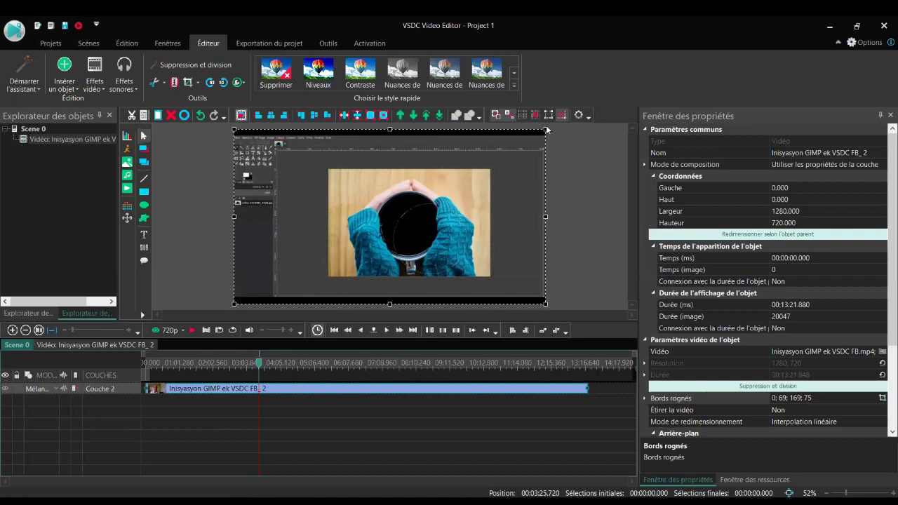
Step: Enlarge the cropped video on the scene to about 1385 x 722 px at position 0, 0 so it fills the frame
drag(544, 130, 545, 141)
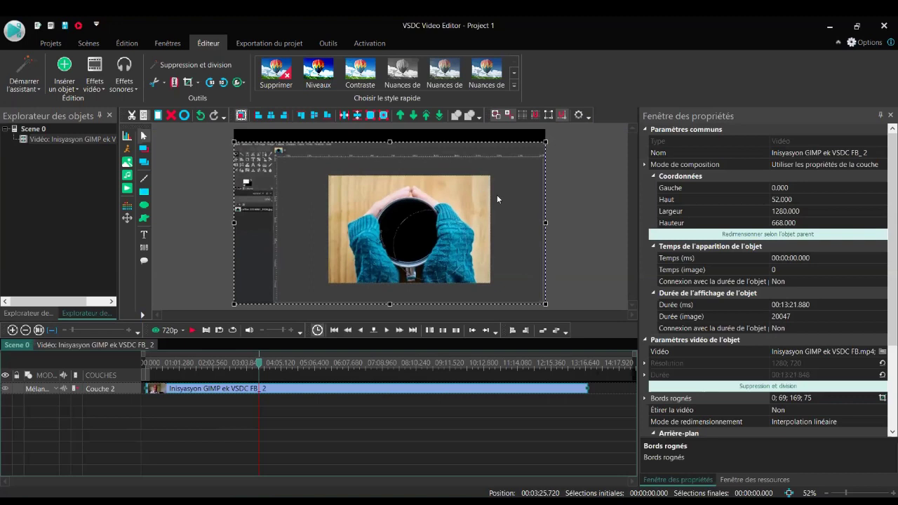
drag(500, 188, 498, 191)
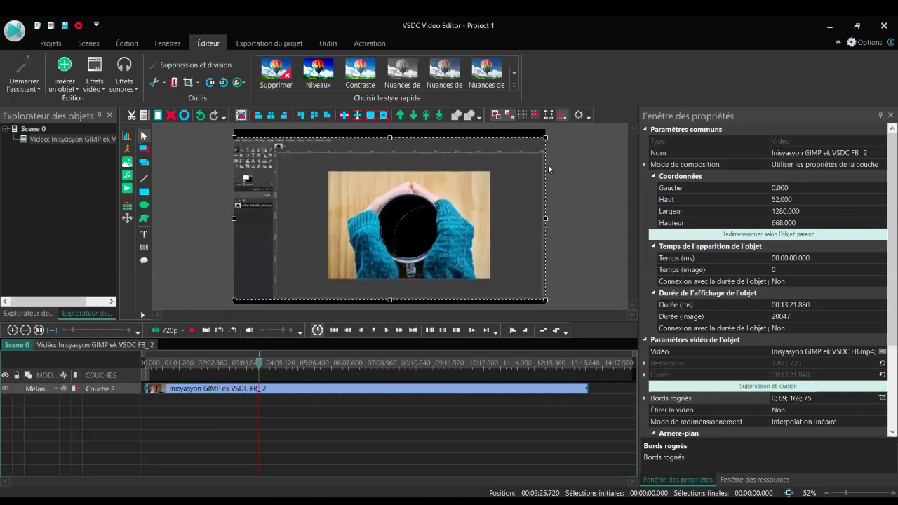
drag(546, 138, 541, 156)
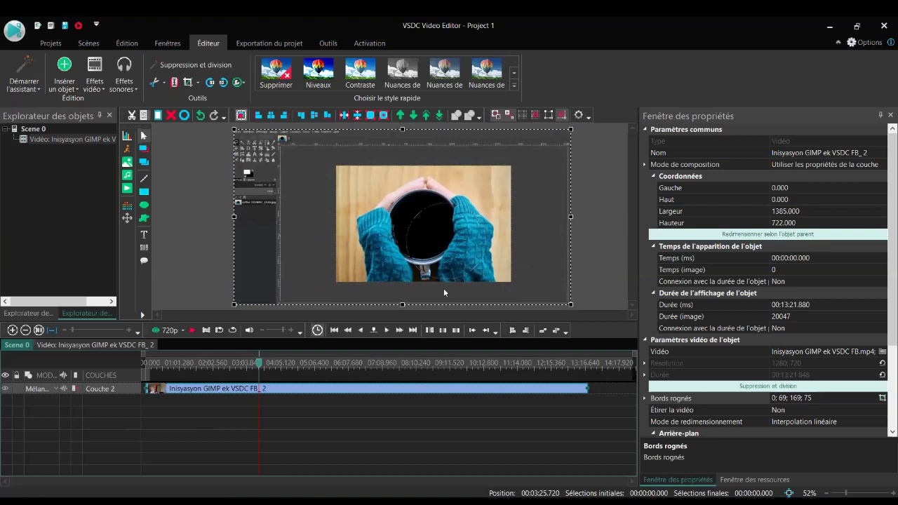
click(202, 242)
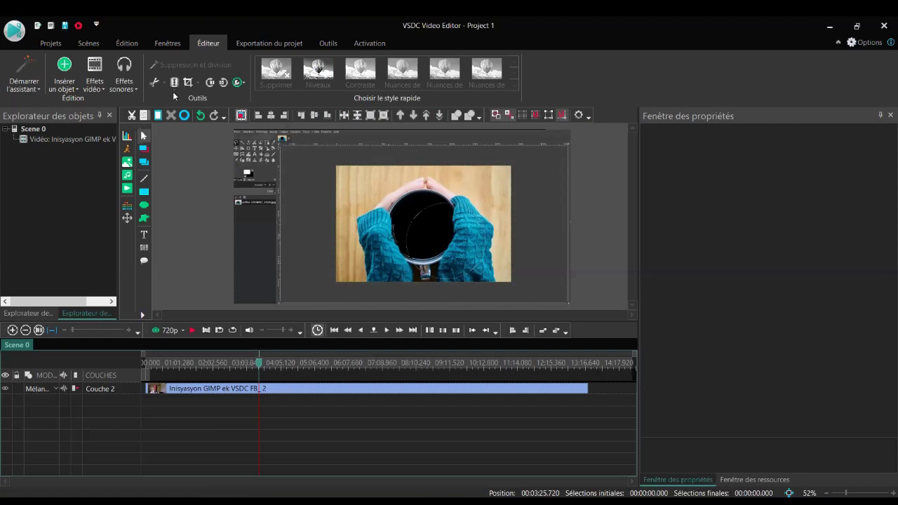
Step: Split the video on Couche 2 at 00:03:25.720 and shift its second part to start at about 00:03:31.6
click(112, 387)
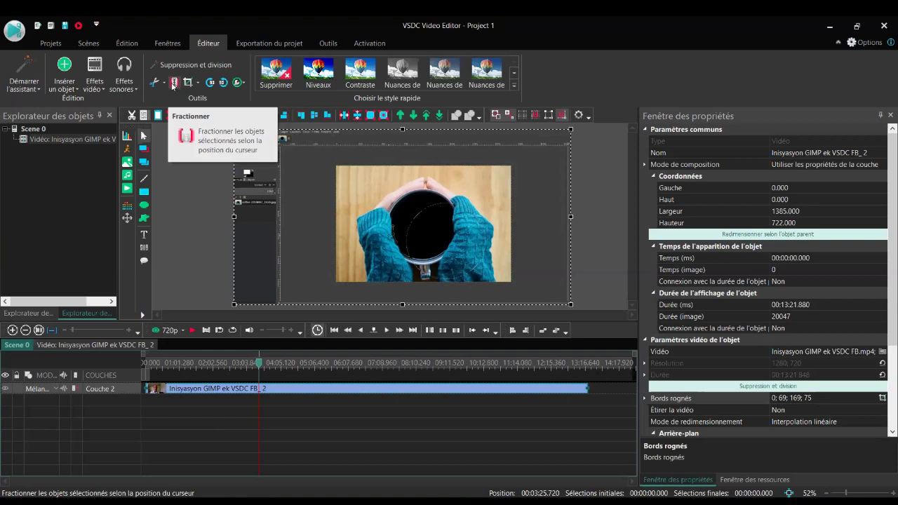
click(174, 83)
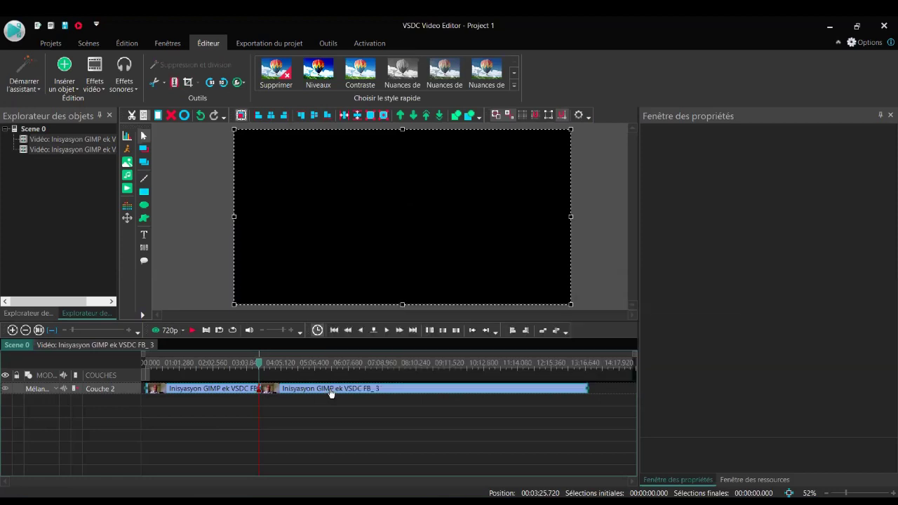
mouse_move(326, 392)
mouse_down()
mouse_move(332, 403)
mouse_move(324, 391)
mouse_up()
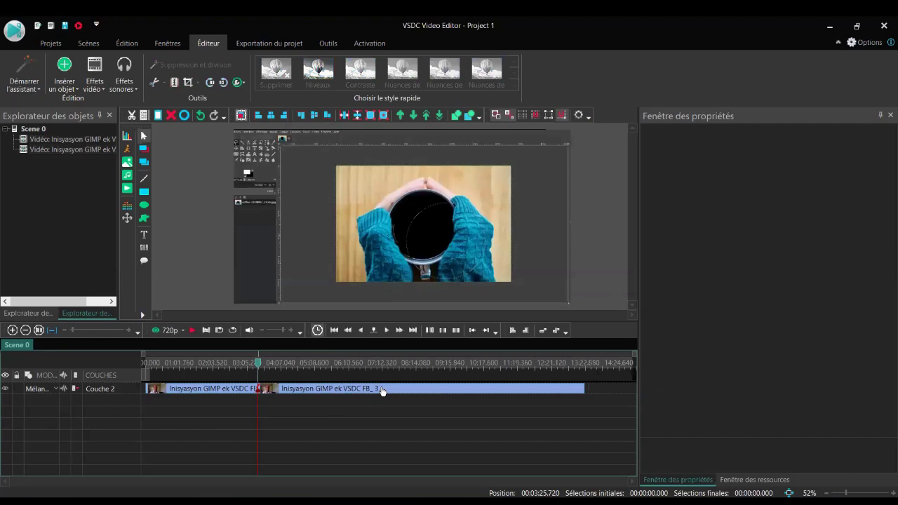
click(290, 391)
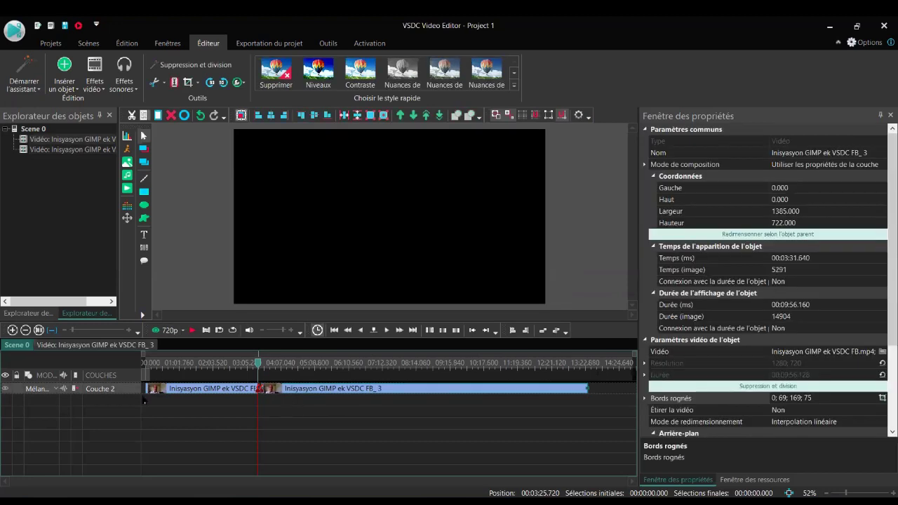
Step: Move the second part of the video from Couche 2 down onto its own layer, Couche 3
click(106, 393)
click(110, 387)
drag(325, 393, 335, 407)
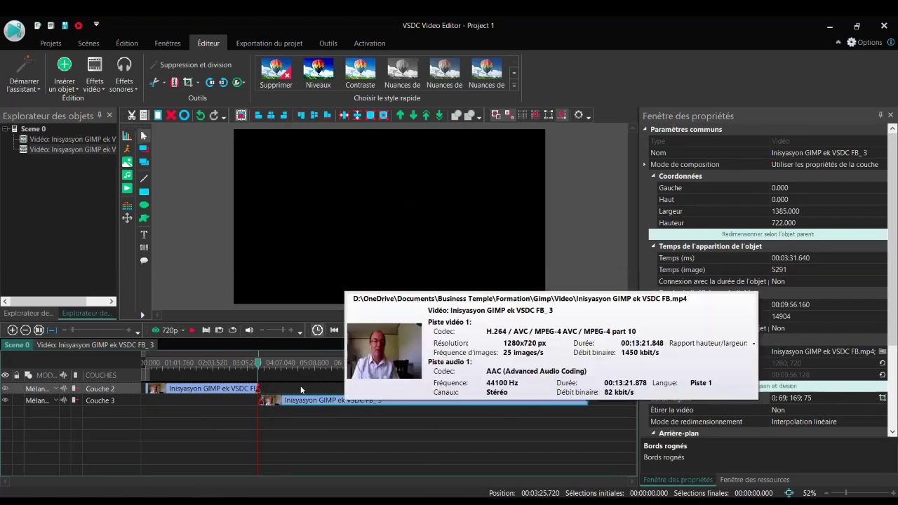
Step: Trim the start of the second part on Couche 3 to 00:07:03.360, and undo the trim
drag(260, 362, 377, 362)
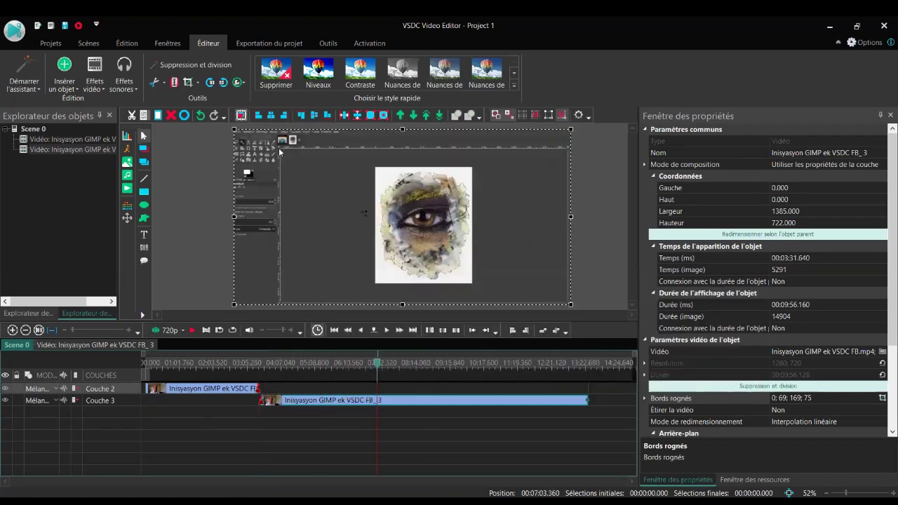
click(164, 83)
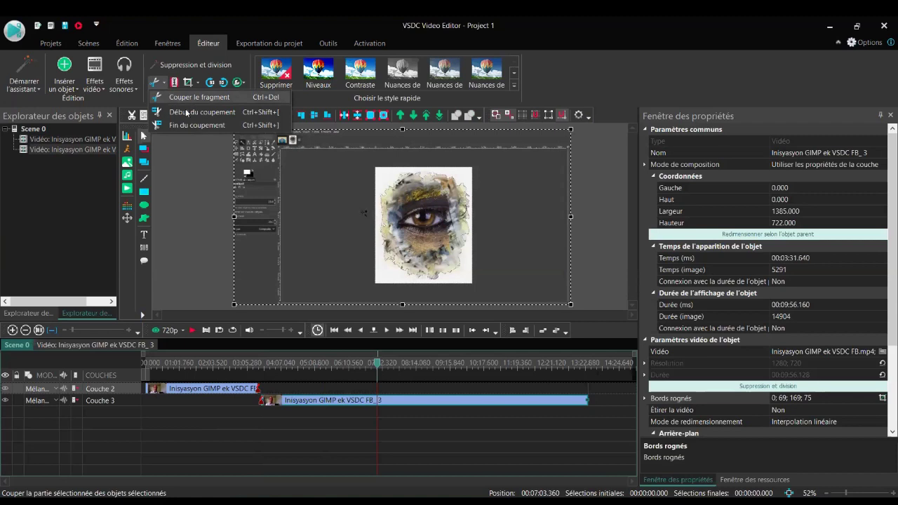
click(187, 112)
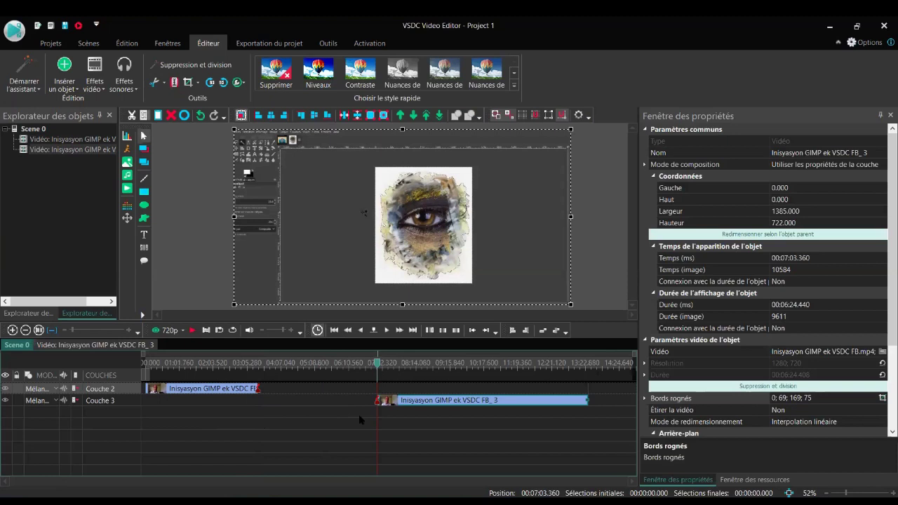
click(200, 115)
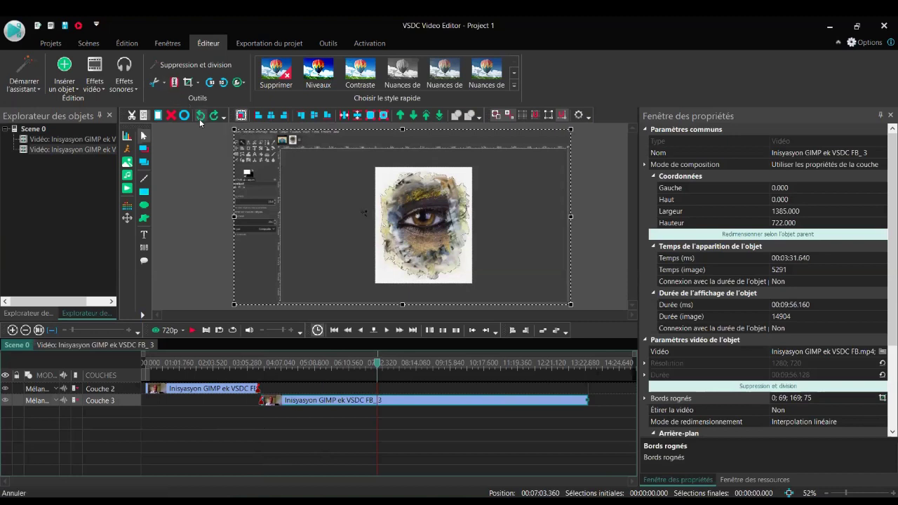
Step: Try to cut out a fragment of the second part on Couche 3 at 00:07:03.360
click(162, 83)
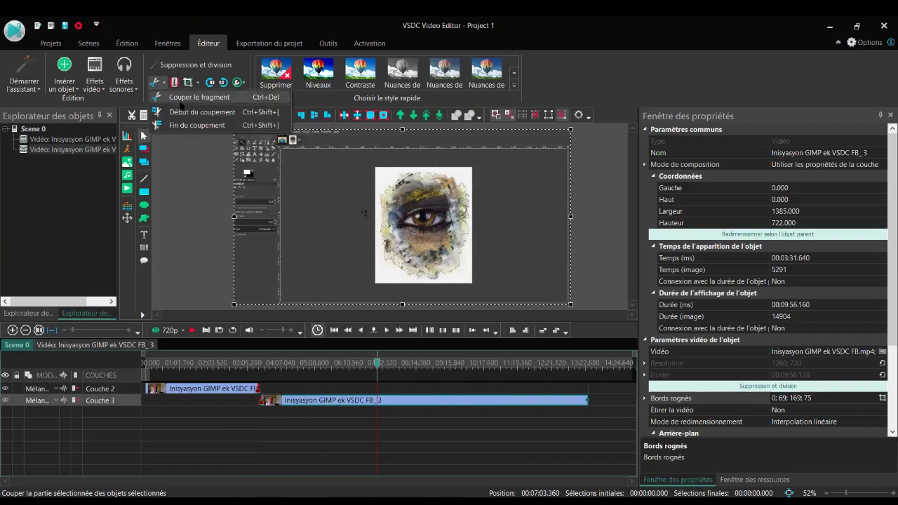
click(199, 97)
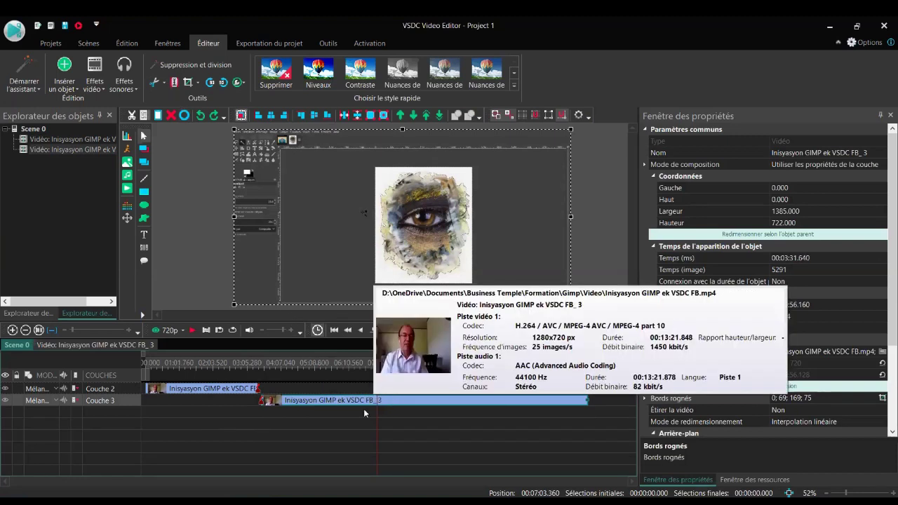
click(164, 83)
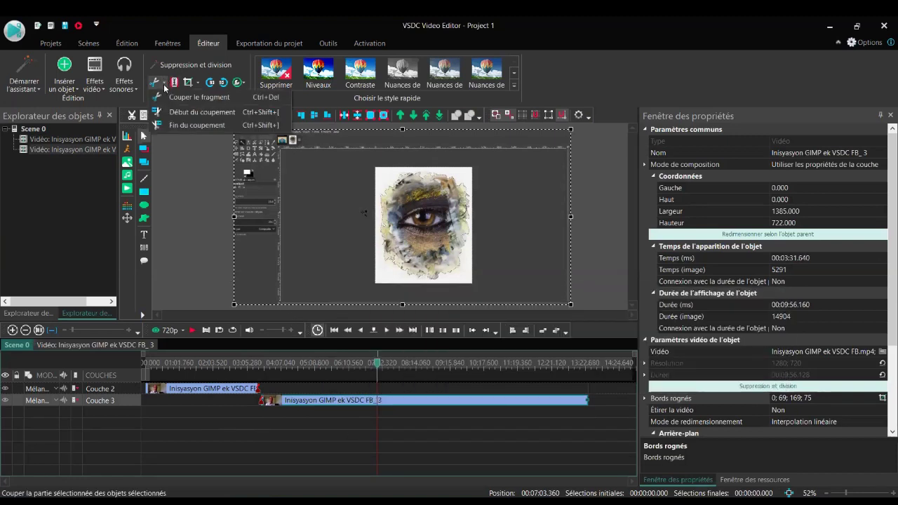
click(172, 98)
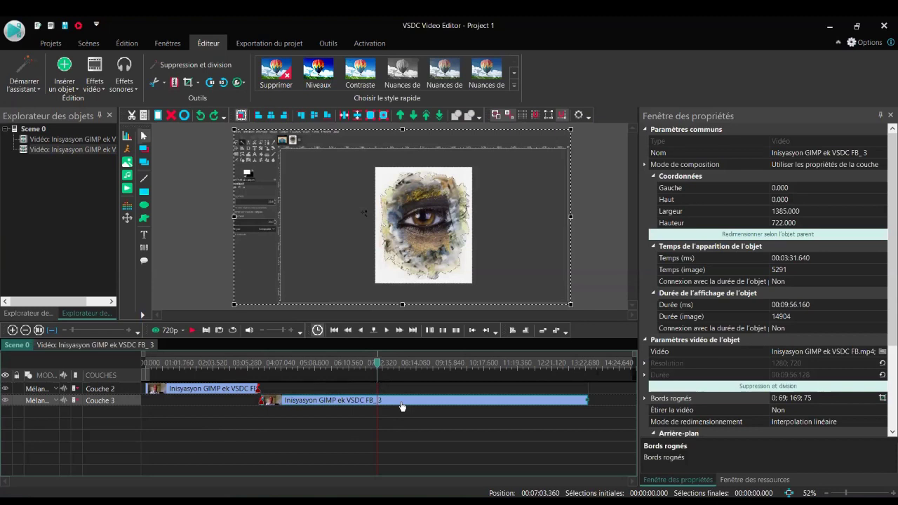
Step: Shift the second part on Couche 3 to start at about 00:02:59.8, overlapping the end of the first part
drag(402, 407, 385, 422)
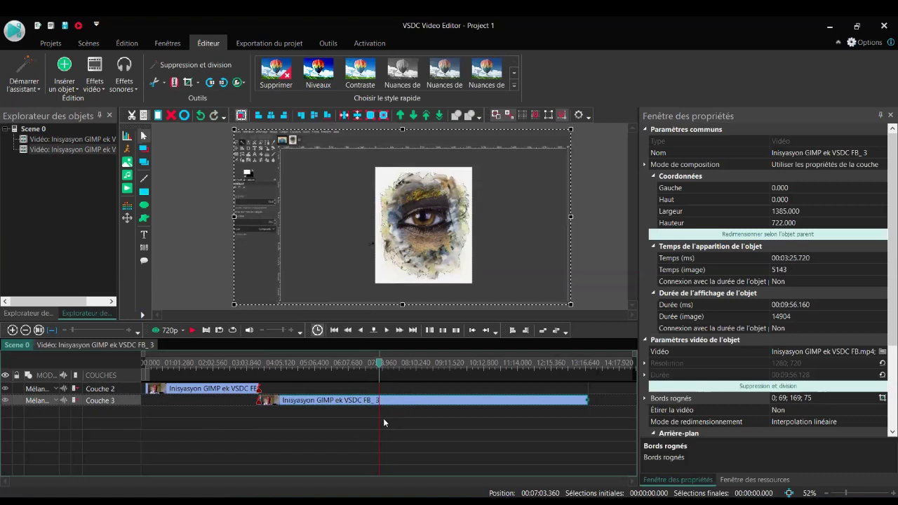
drag(328, 403, 315, 403)
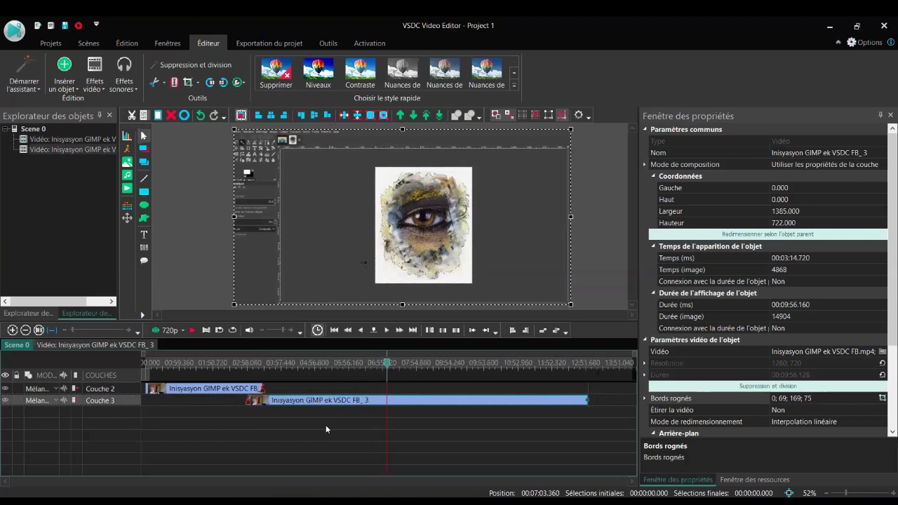
Step: Add a one-second Estomper transition effect at the end of the first part on Couche 2 and return to Scene 0
click(230, 390)
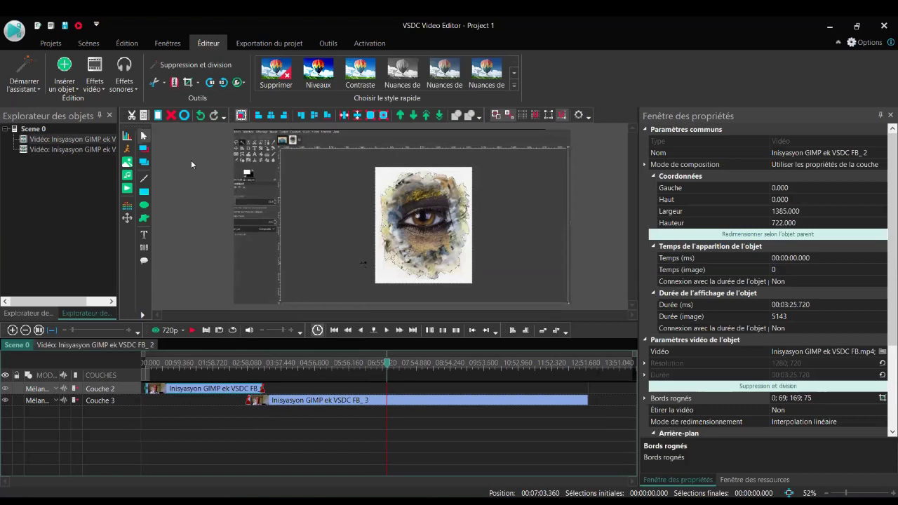
click(96, 88)
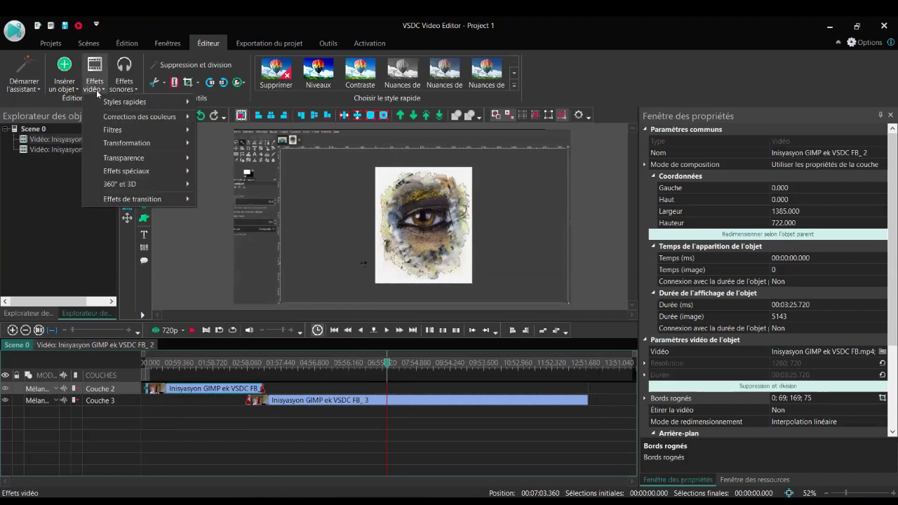
mouse_move(126, 203)
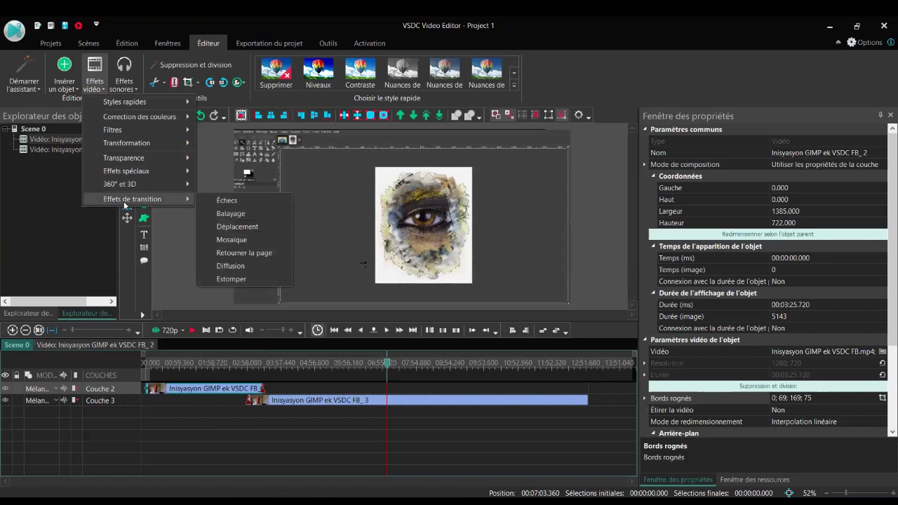
click(232, 280)
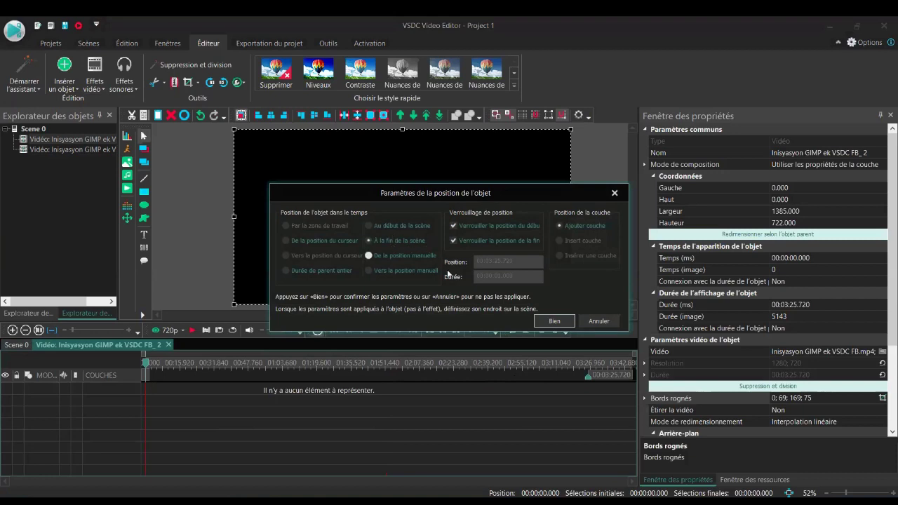
click(553, 321)
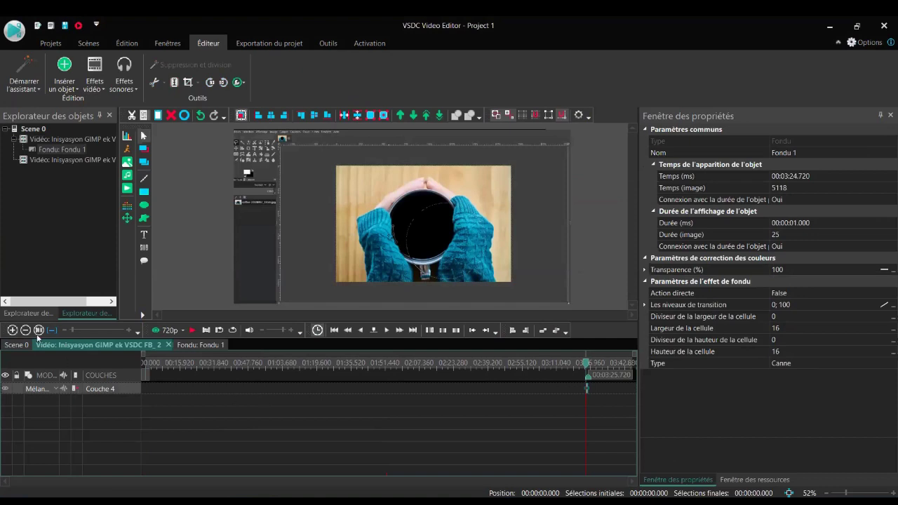
click(19, 346)
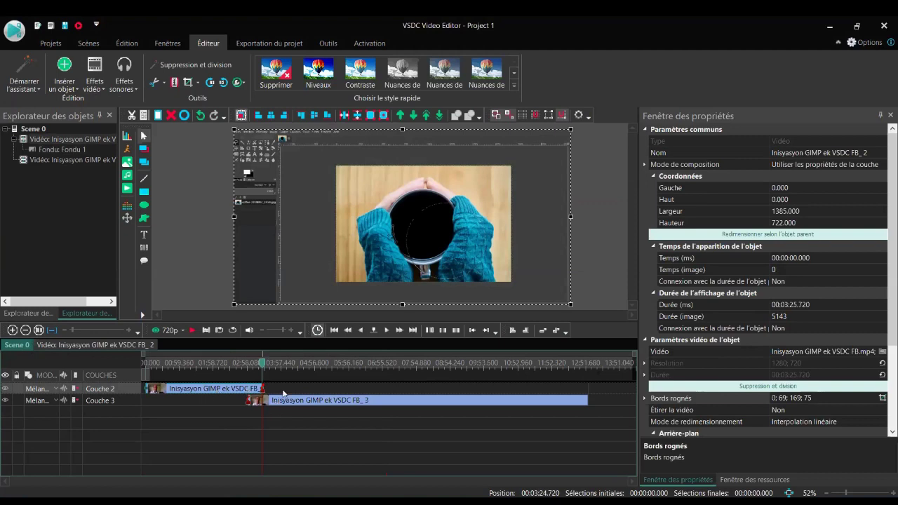
Step: Play the scene from 00:02:44.000 past the transition and stop at about 00:03:39.6
drag(261, 362, 239, 362)
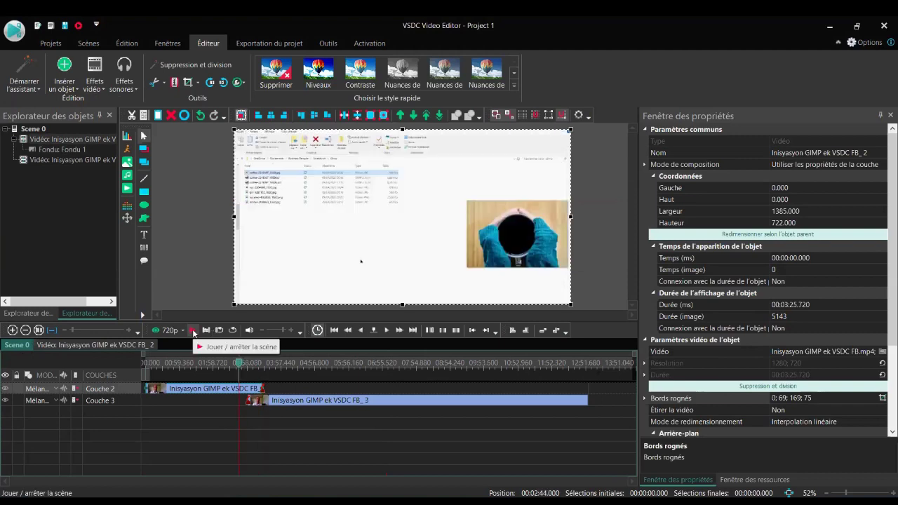
click(193, 331)
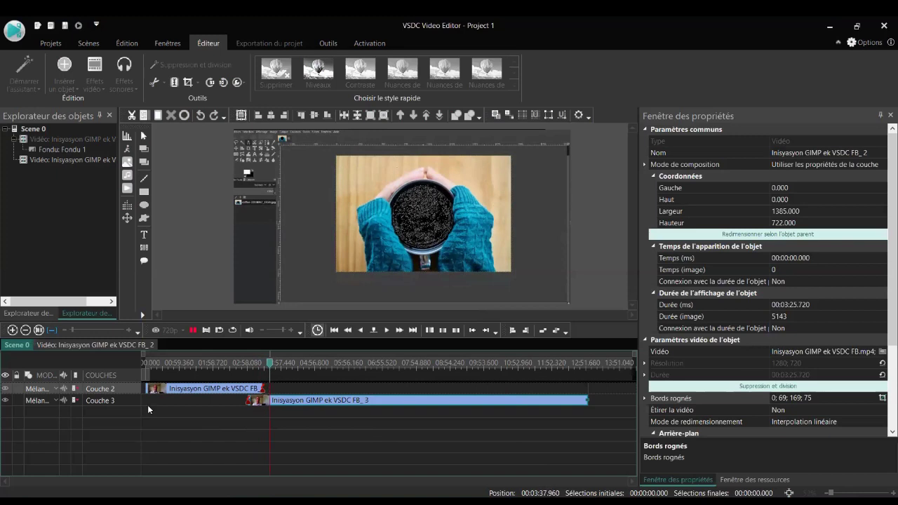
click(193, 330)
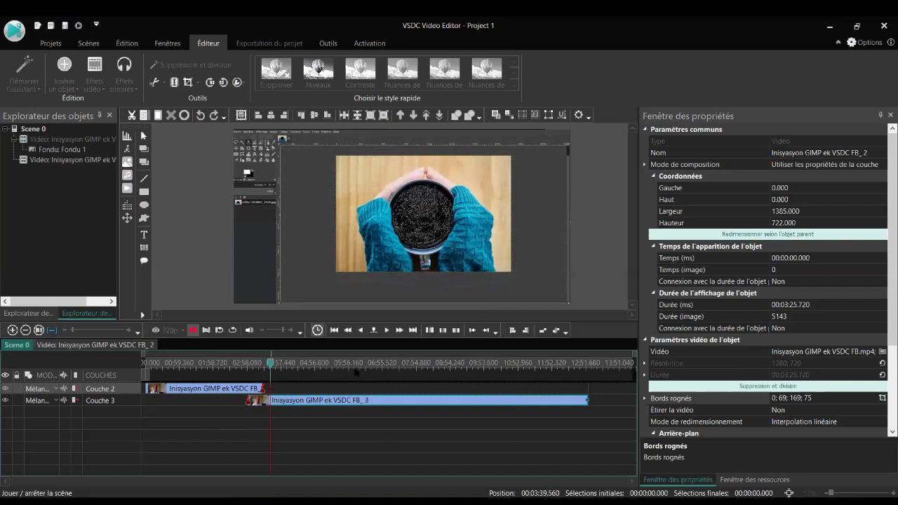
Step: Separate the audio track from the video of the first part on Couche 2
scroll(742, 365, down, 5)
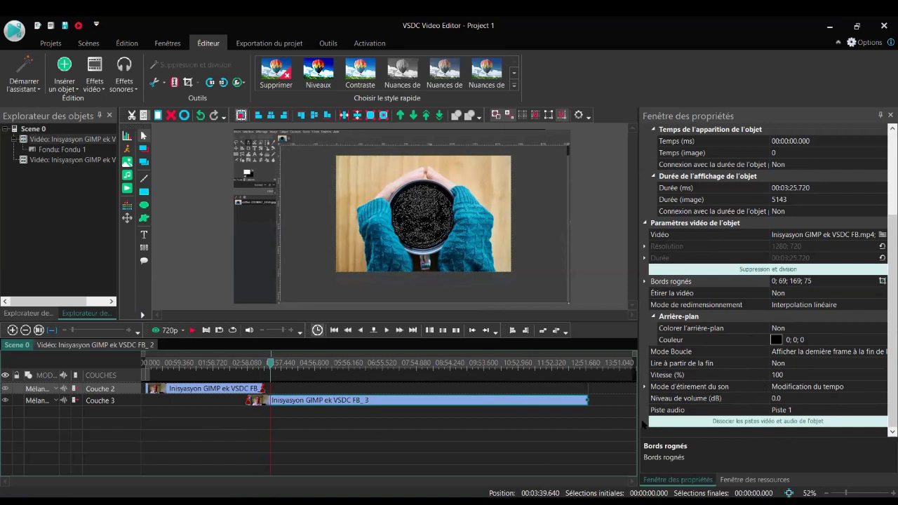
click(729, 422)
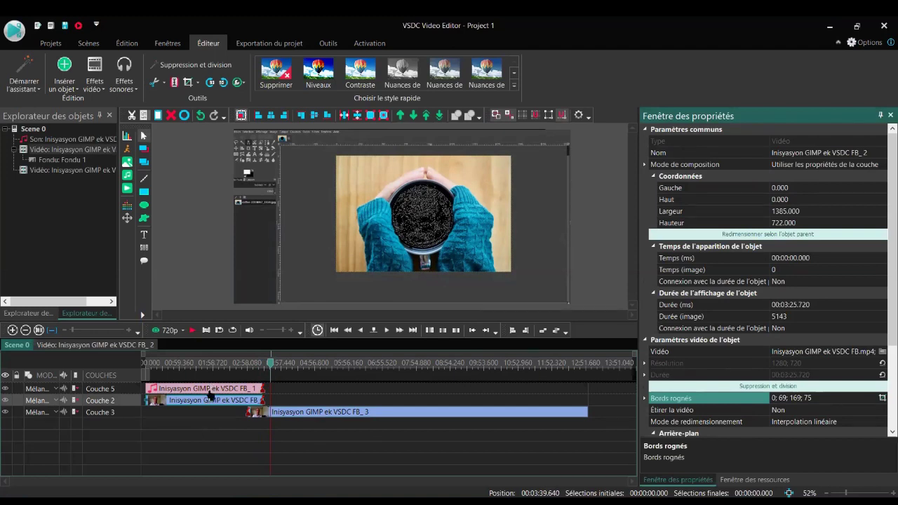
mouse_move(204, 404)
click(204, 389)
click(197, 404)
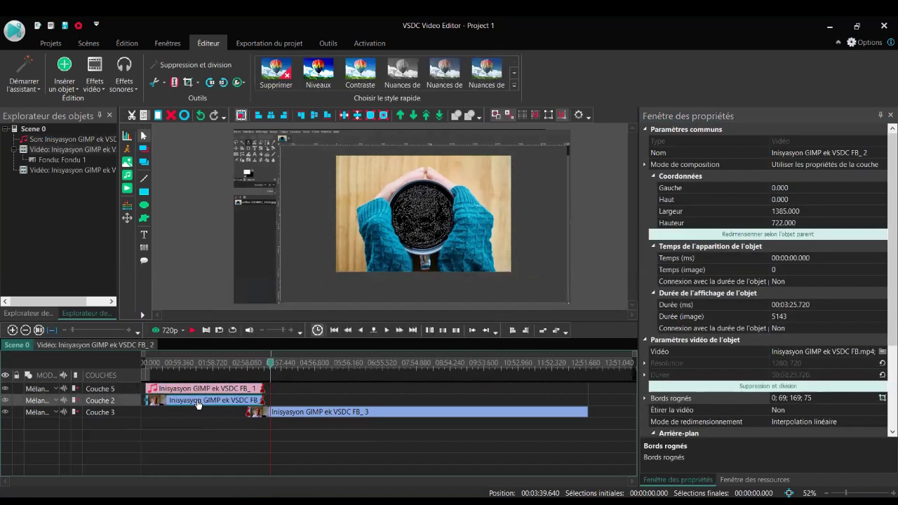
Step: Separate the audio track from the video of the second part on Couche 3
click(365, 414)
scroll(768, 421, down, 3)
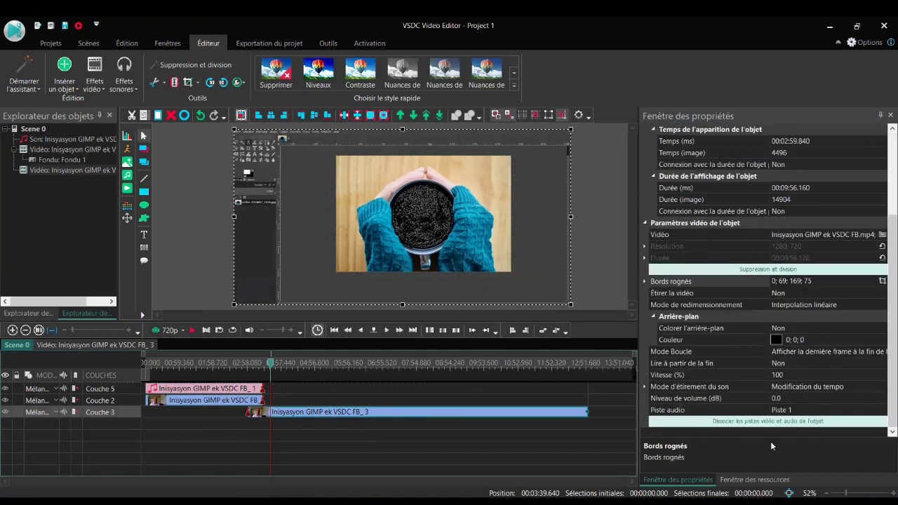
click(772, 422)
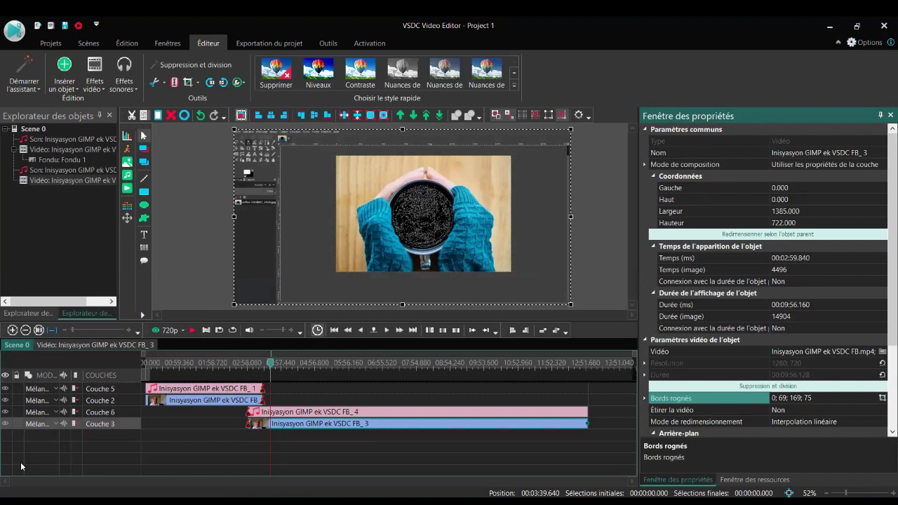
Step: Split the video on Couche 3 and its separated audio on Couche 6 at 00:05:41.120
drag(272, 368, 340, 368)
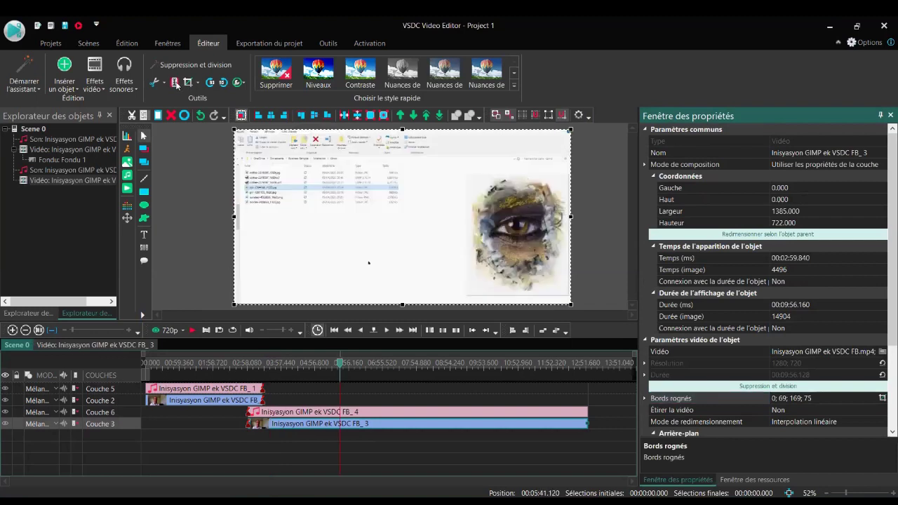
click(175, 83)
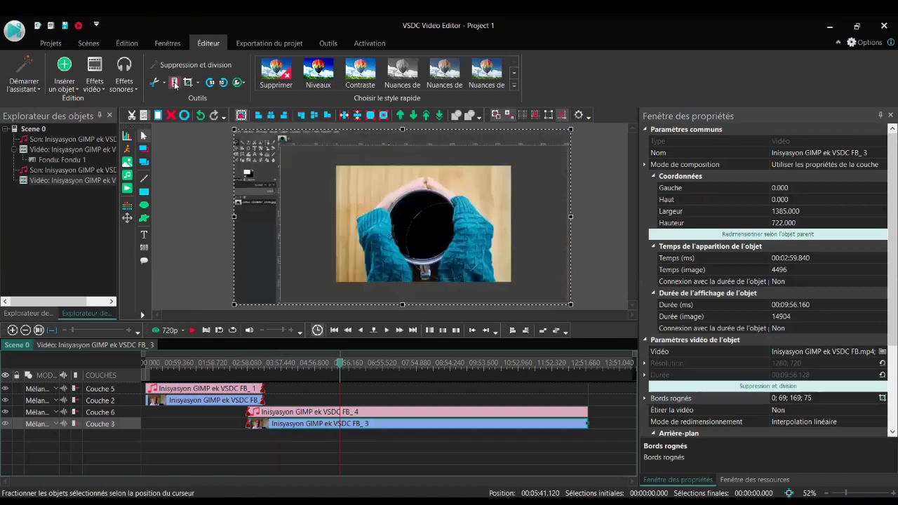
click(174, 82)
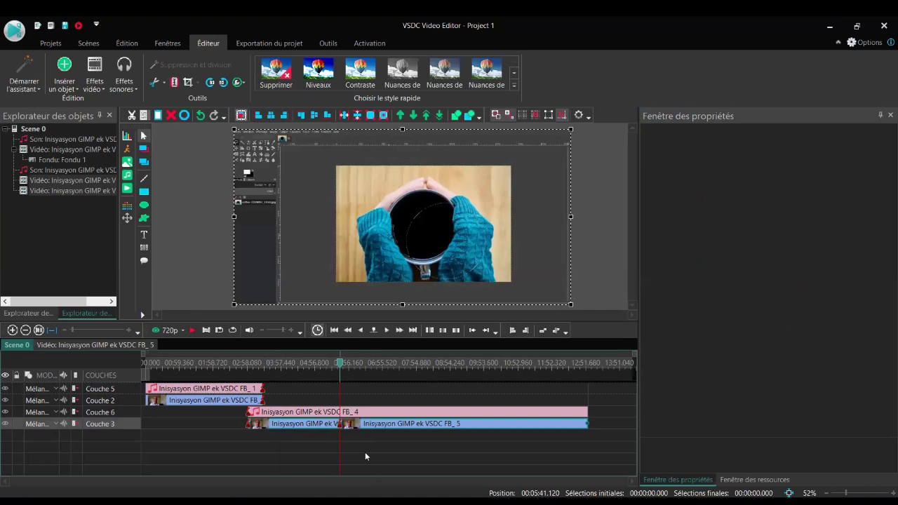
click(350, 412)
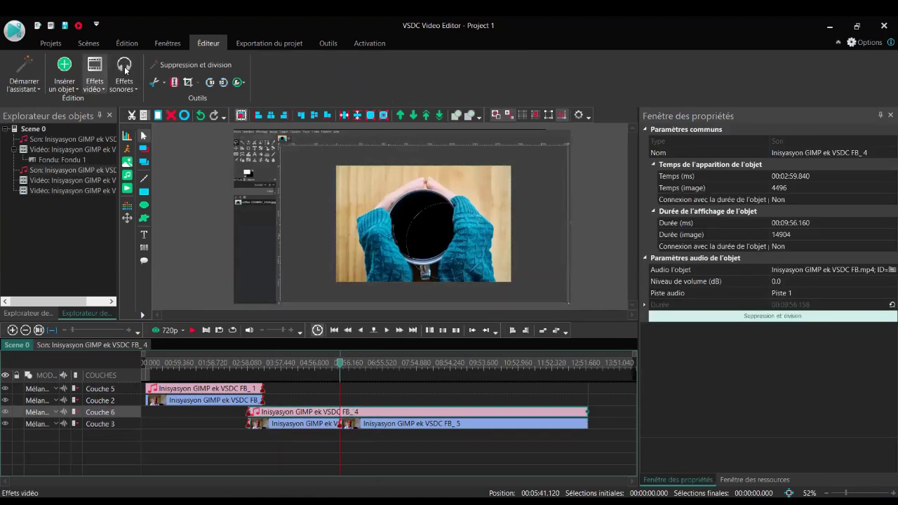
click(174, 83)
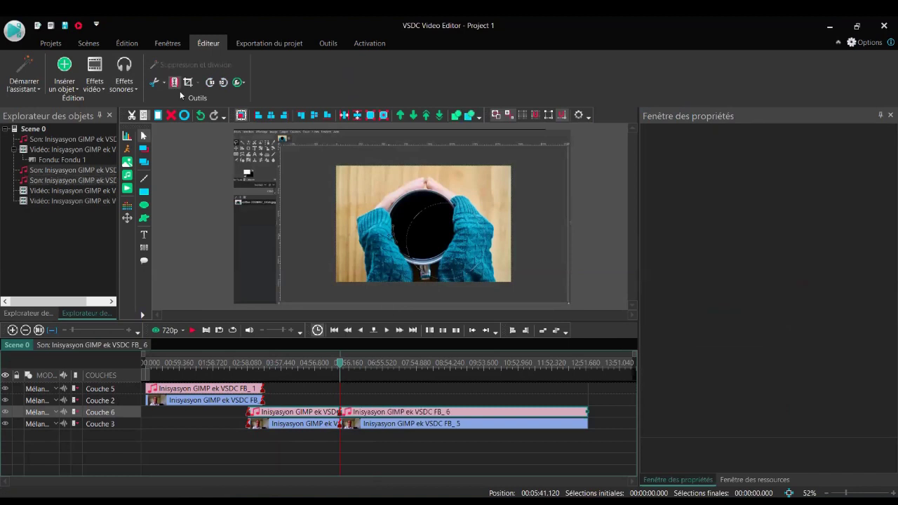
Step: Delete both audio parts on Couche 6, and undo the deletion
right_click(306, 417)
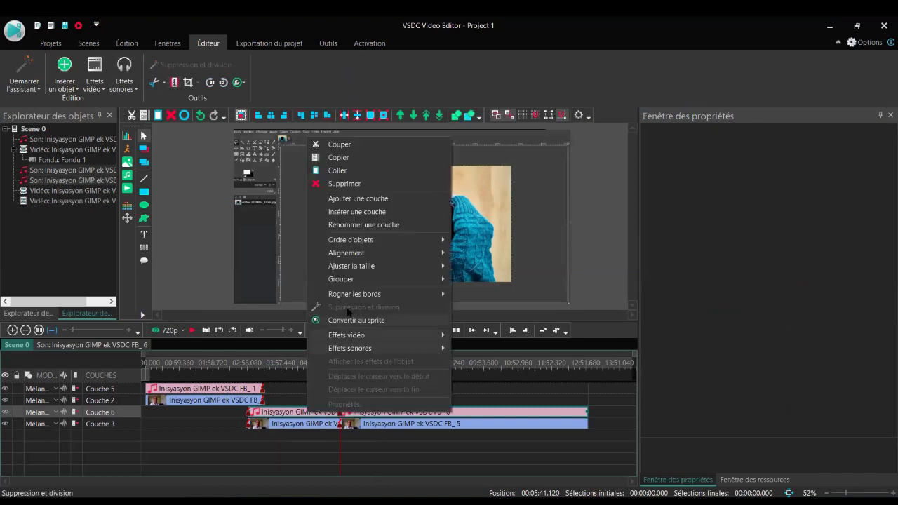
click(343, 183)
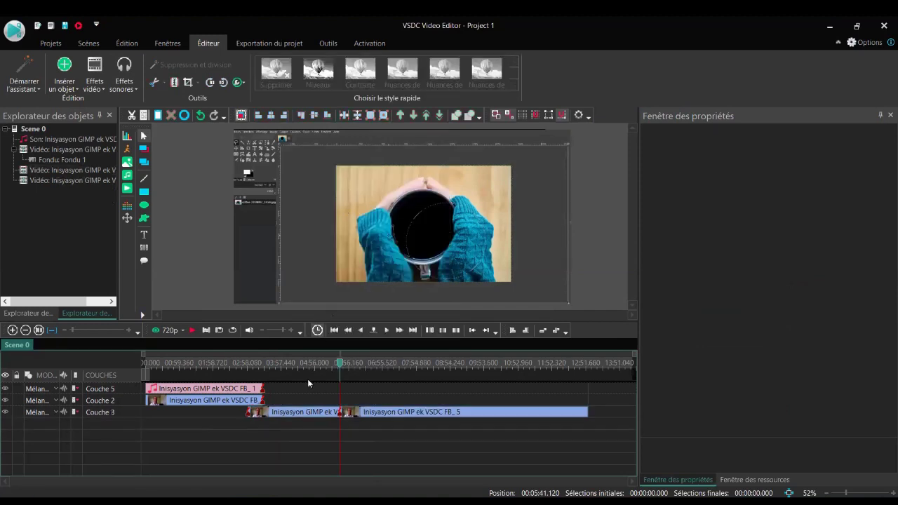
key(ctrl+z)
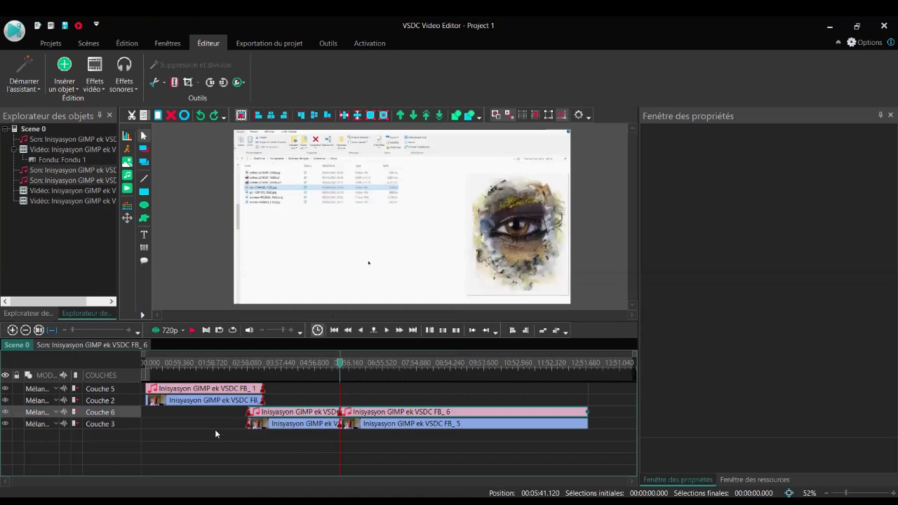
Step: Delete the first audio part on Couche 6 and video part on Couche 3, and move the remaining parts directly behind the clips on Couche 5 and Couche 2
click(163, 436)
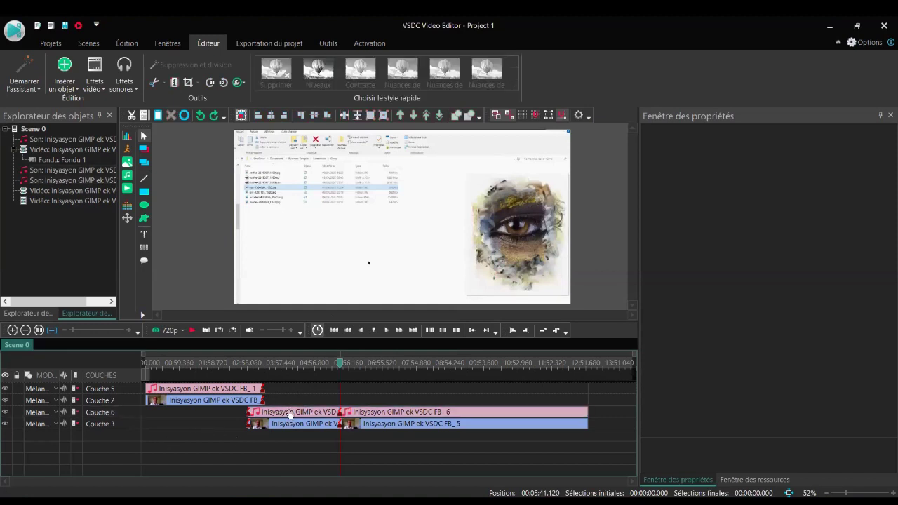
click(290, 414)
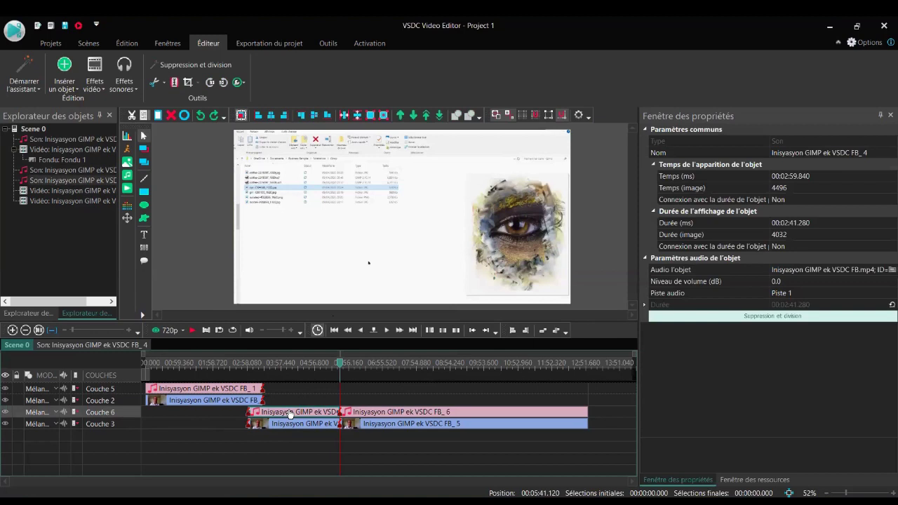
key(Delete)
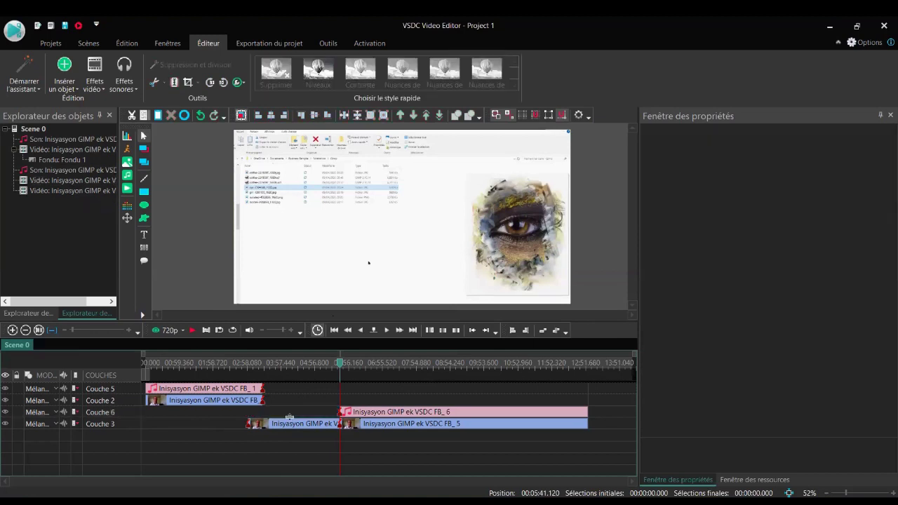
click(293, 425)
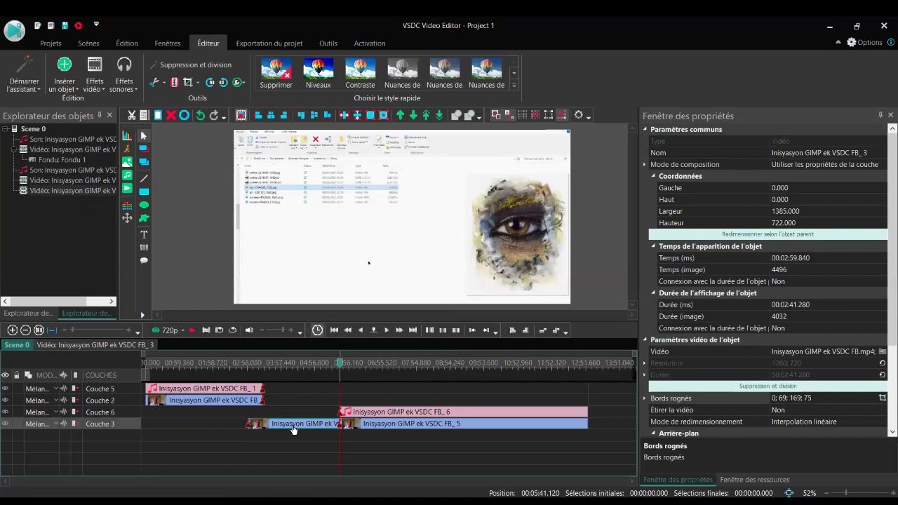
key(Delete)
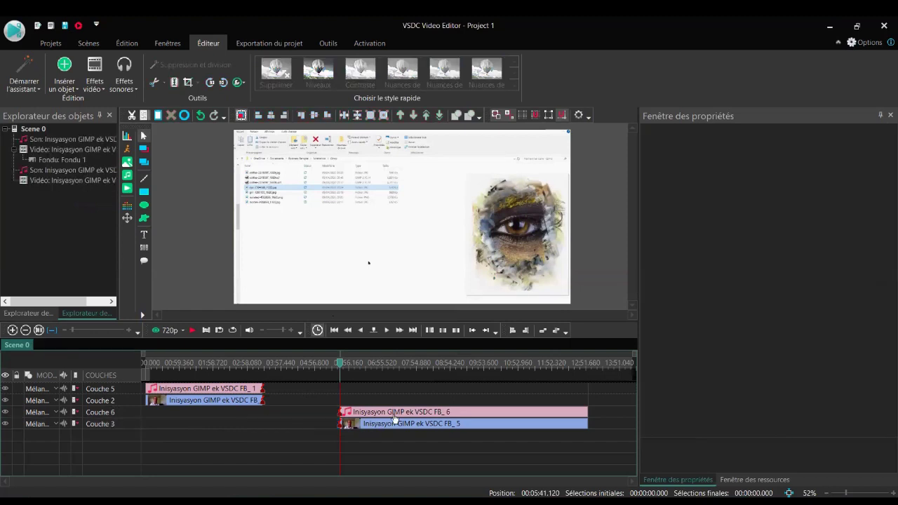
drag(391, 415, 300, 399)
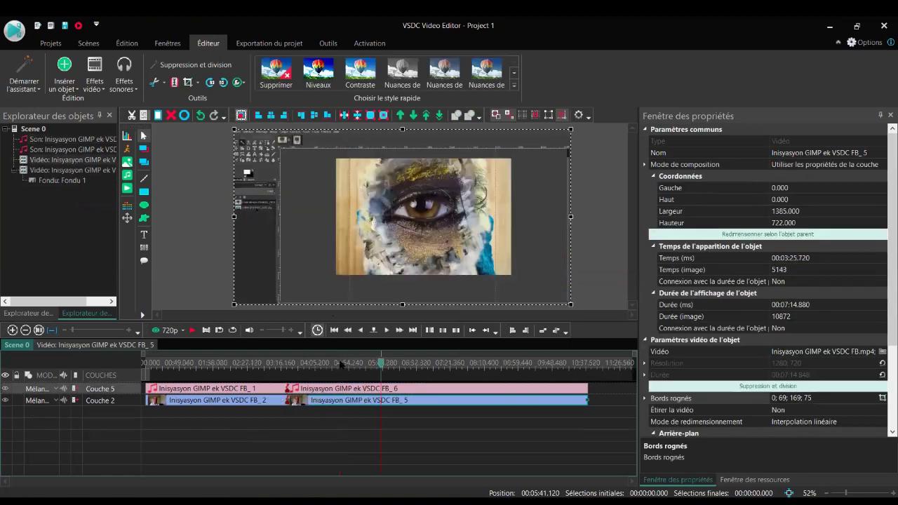
Step: Preview the join between the two video parts on Couche 2, playing from 00:03:11.560
drag(382, 364, 254, 366)
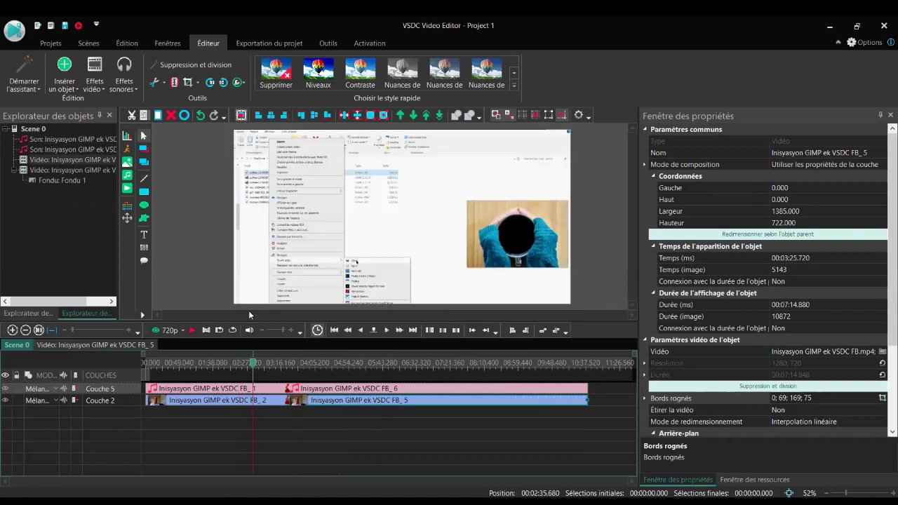
click(269, 400)
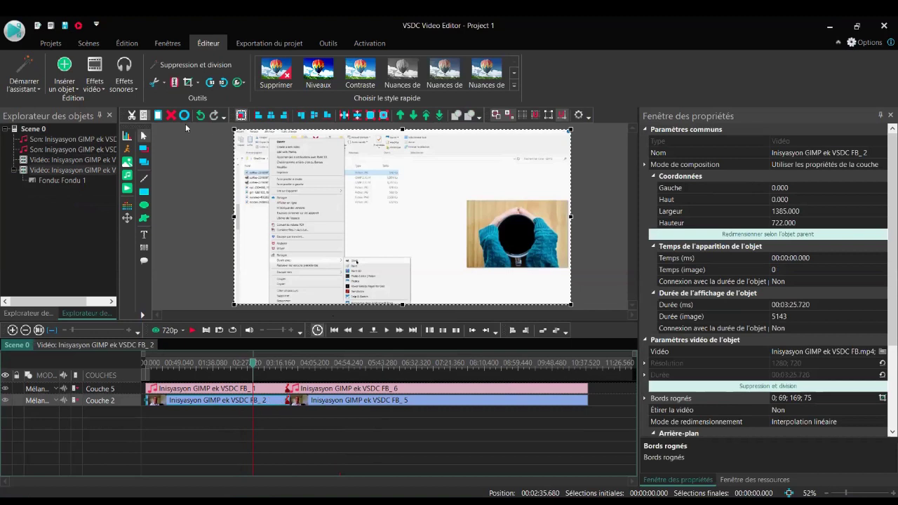
drag(269, 363, 278, 366)
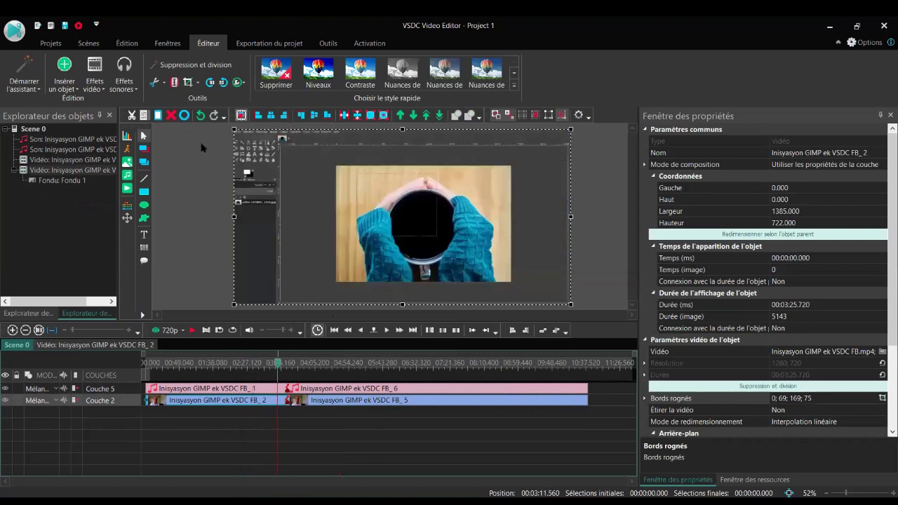
click(193, 331)
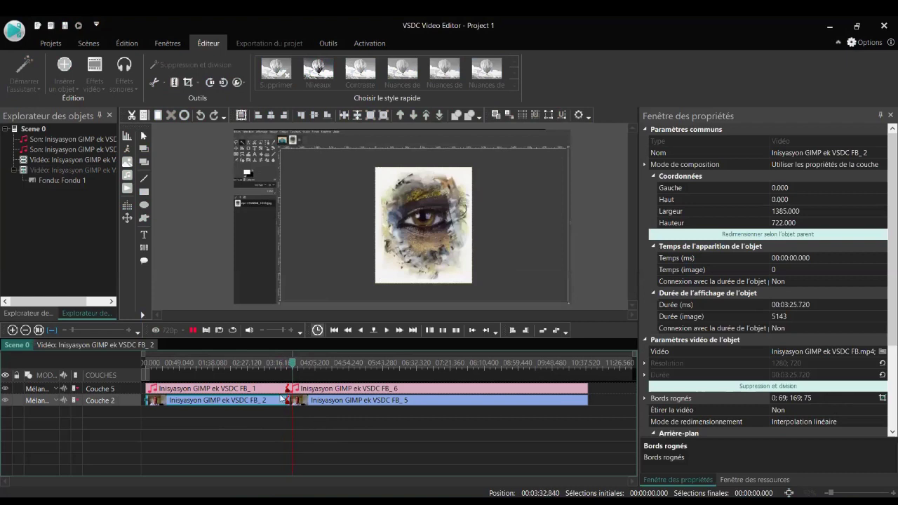
click(196, 331)
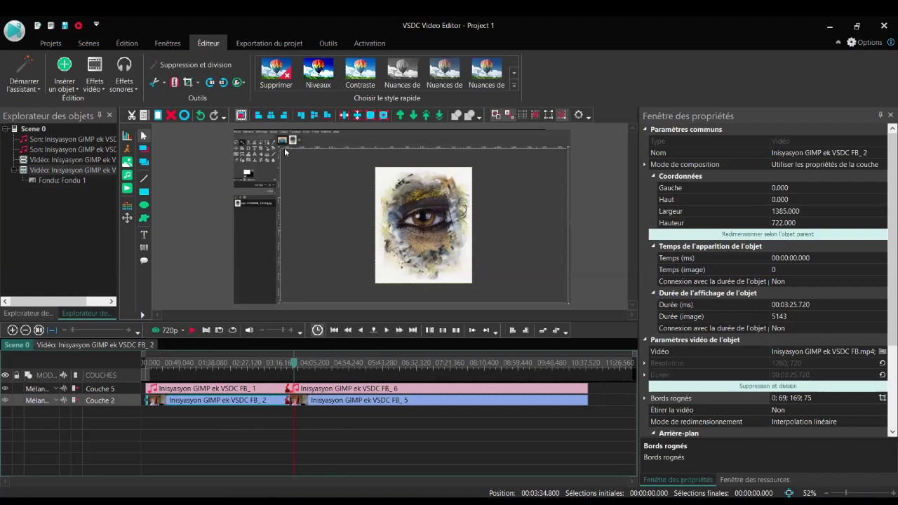
Step: Try the automatic levels, automatic contrast and 100% grayscale quick styles on the second video part, and remove all the effects again
click(353, 401)
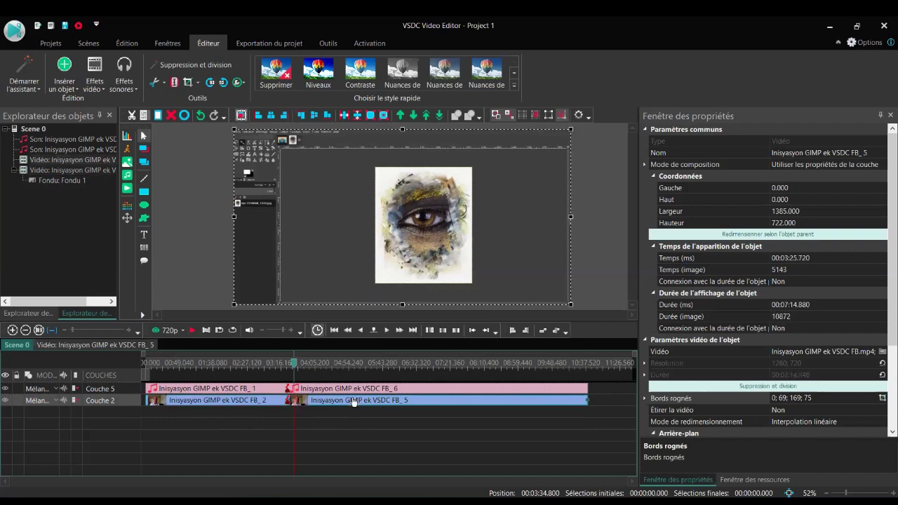
click(317, 73)
click(359, 73)
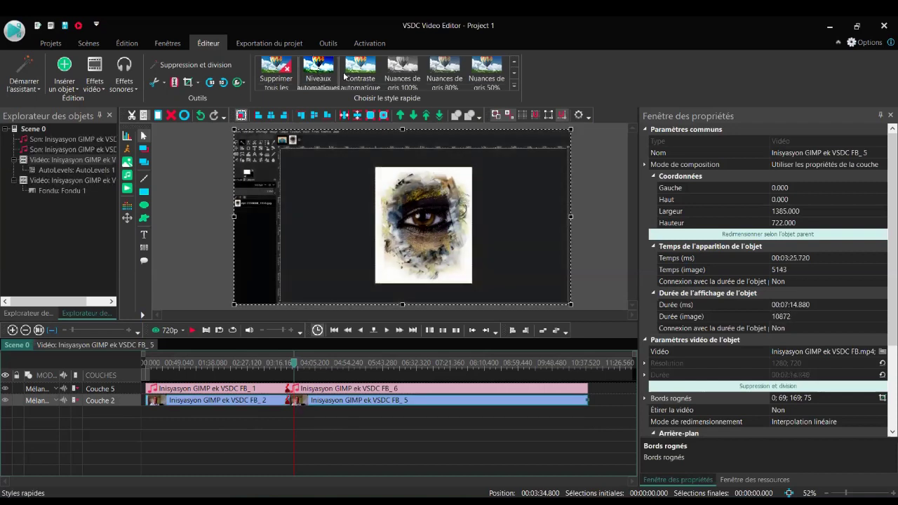
click(409, 77)
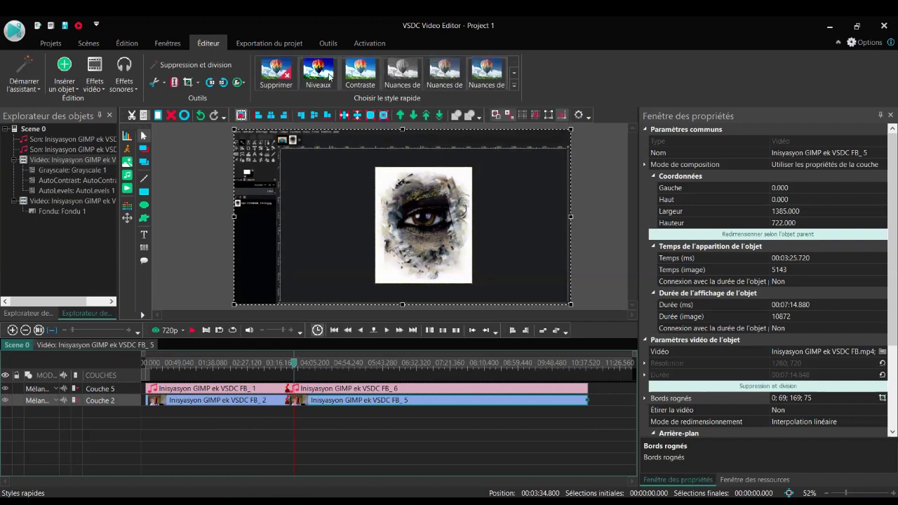
click(284, 81)
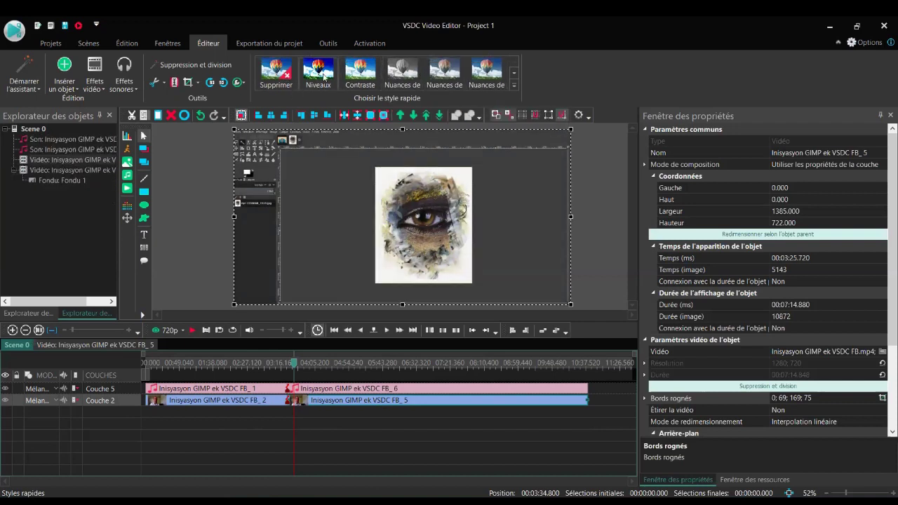
Step: Apply the automatic levels quick style to the second video part on Couche 2
click(318, 73)
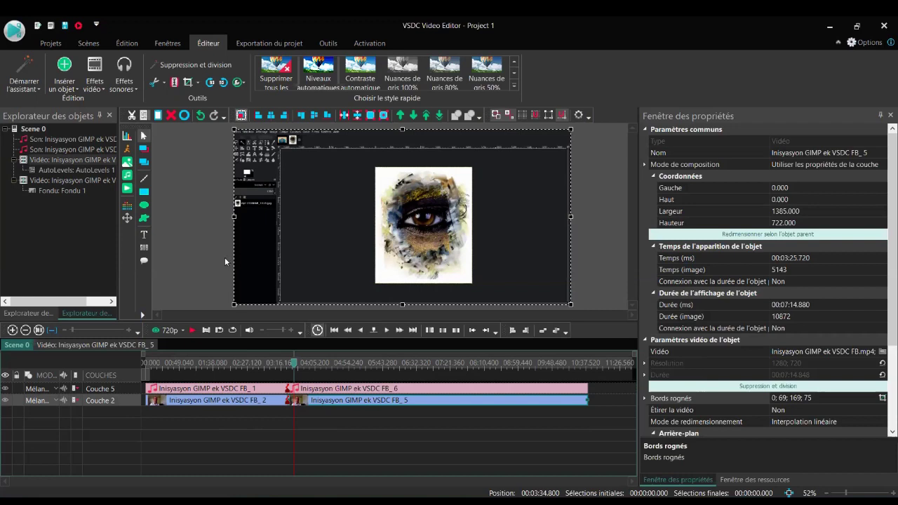
Step: Open the existing Inisyasyon GIMP project from the Gimp Video folder
click(50, 44)
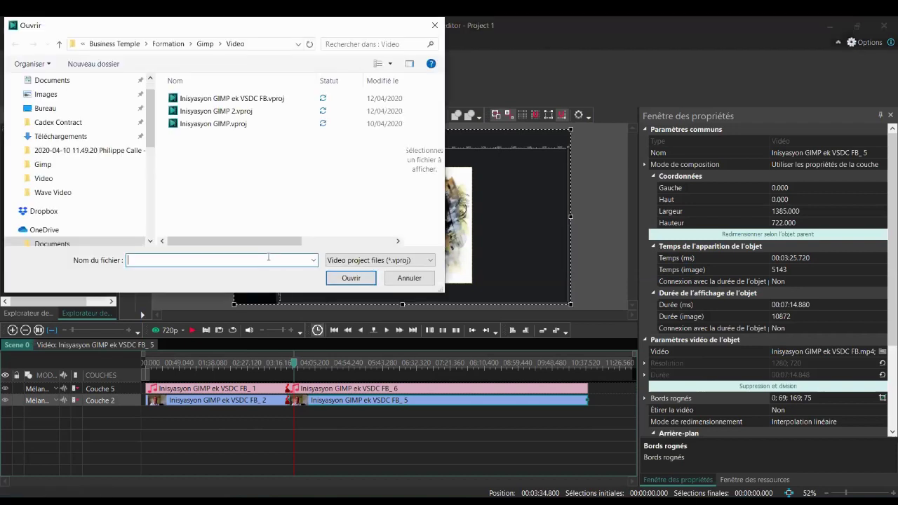
double_click(241, 111)
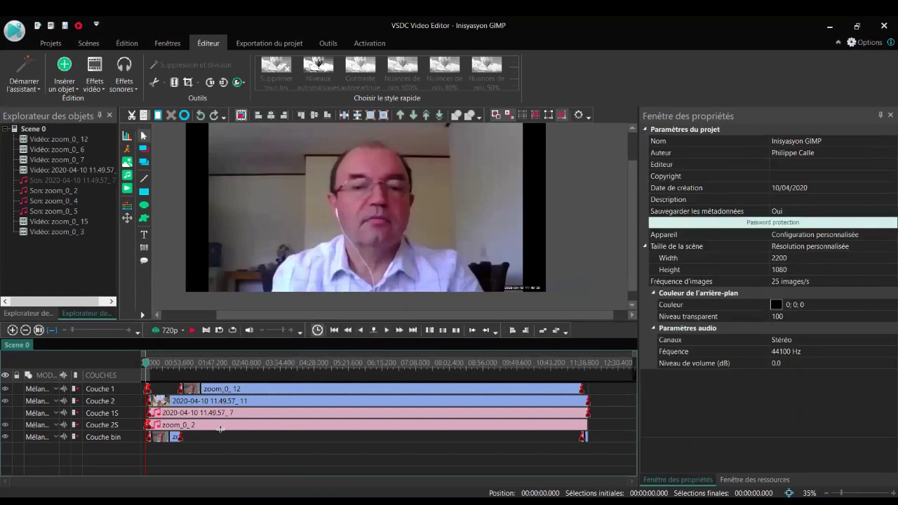
Step: Inspect the source details of the audio clips and preview the layered scene at 00:01:52.080
mouse_move(166, 442)
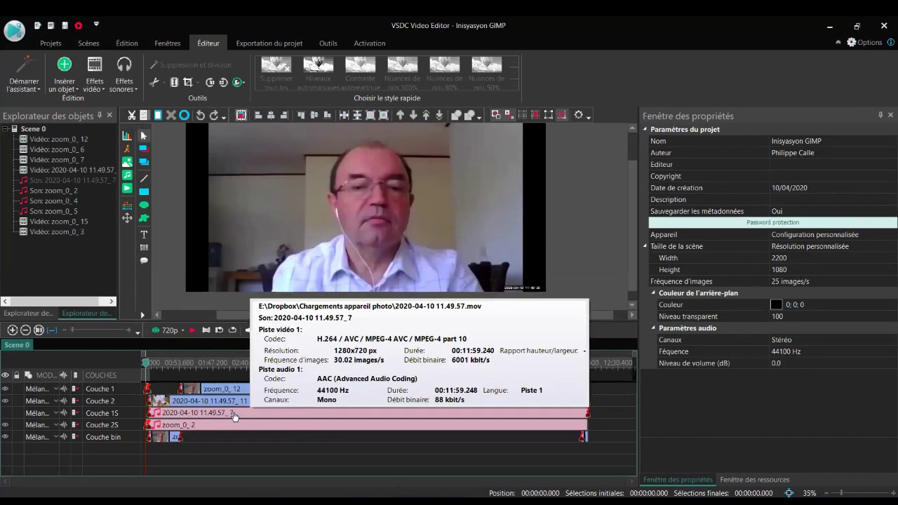
mouse_move(232, 428)
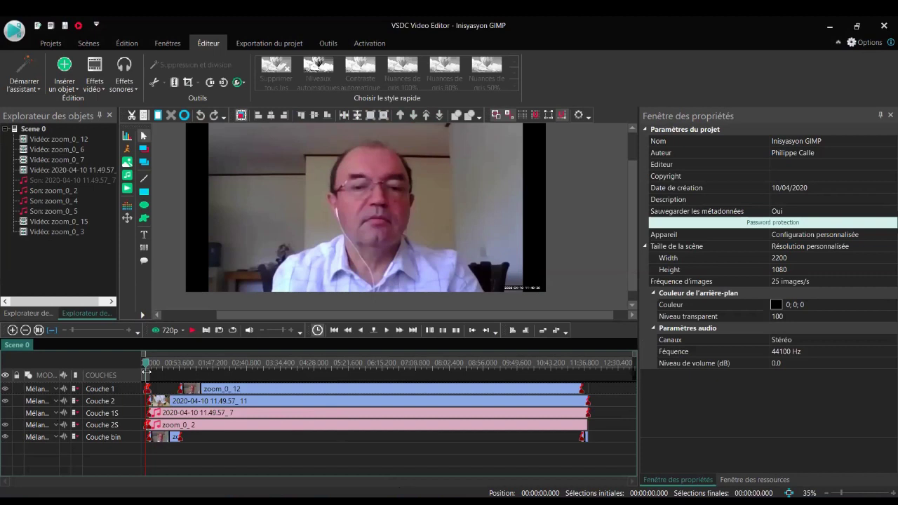
drag(147, 368, 215, 372)
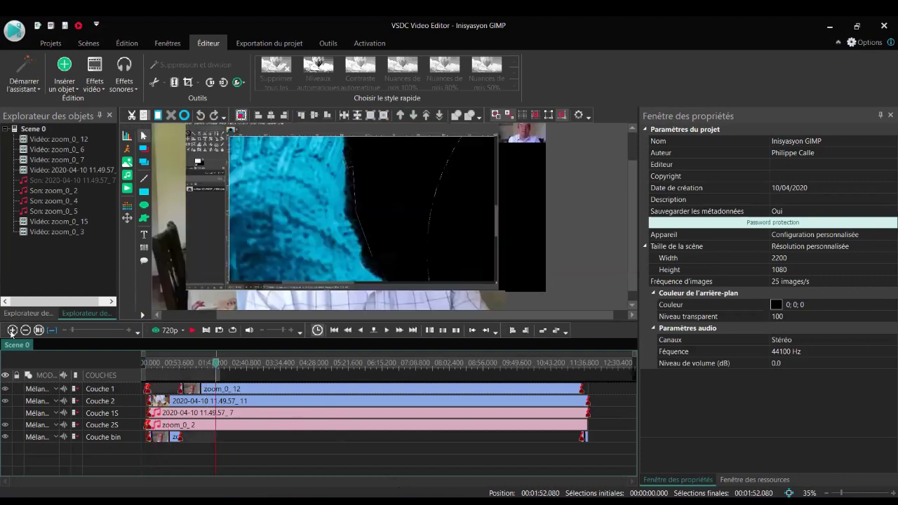
Step: Examine closely how the video and audio clips are cut and arranged across the layers during the project's first minutes
click(11, 329)
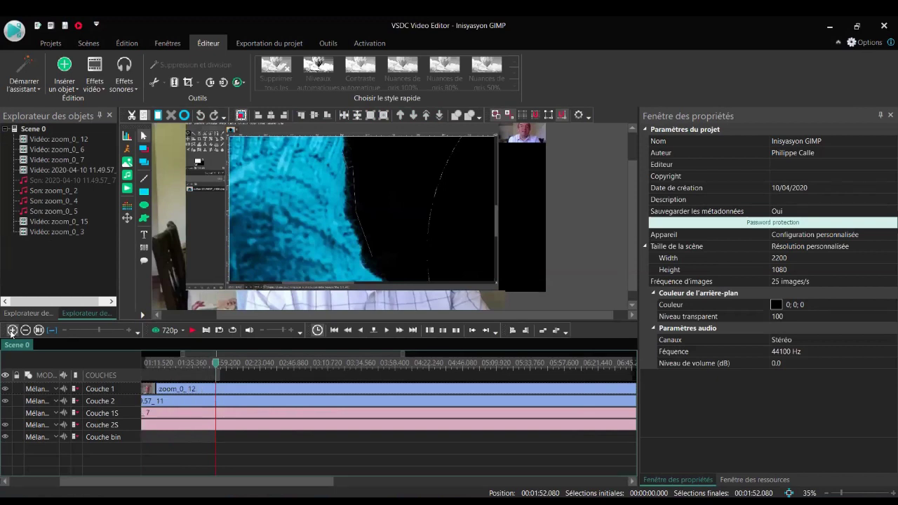
drag(120, 481, 71, 481)
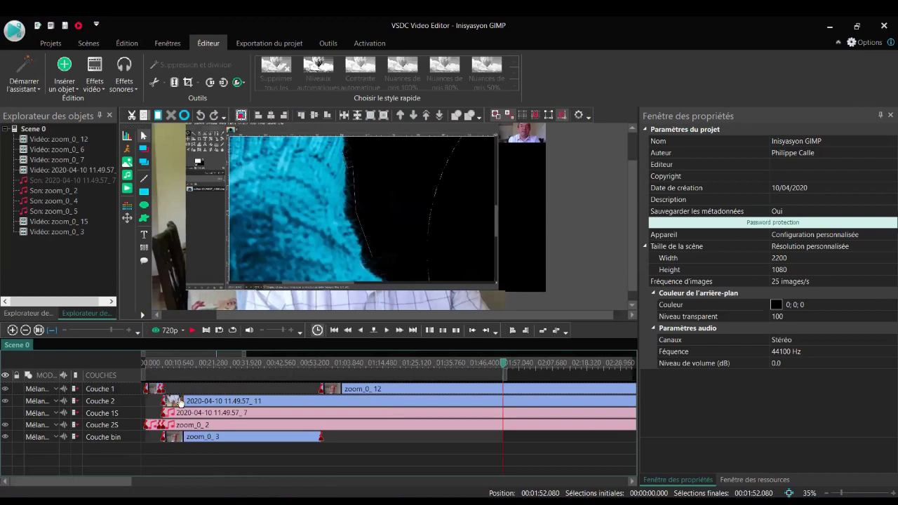
click(13, 331)
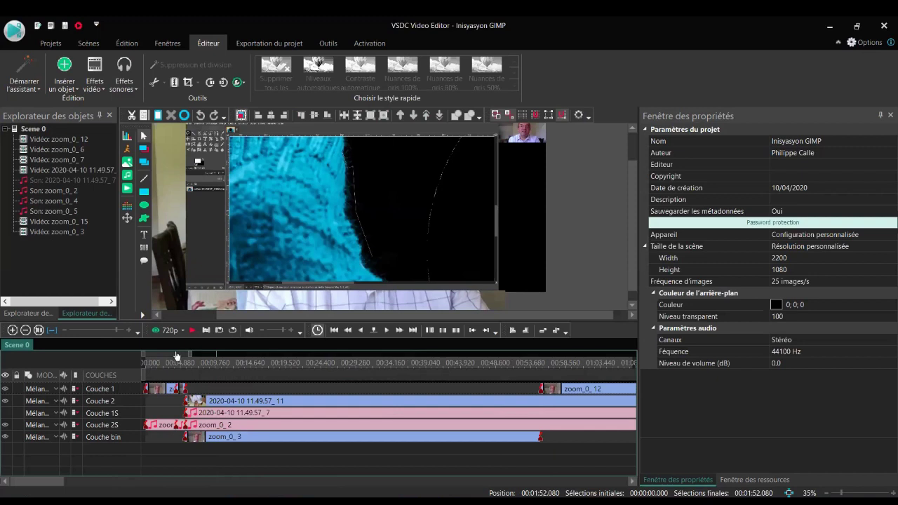
scroll(197, 356, down, 3)
scroll(197, 356, up, 3)
scroll(188, 356, down, 6)
scroll(179, 359, up, 5)
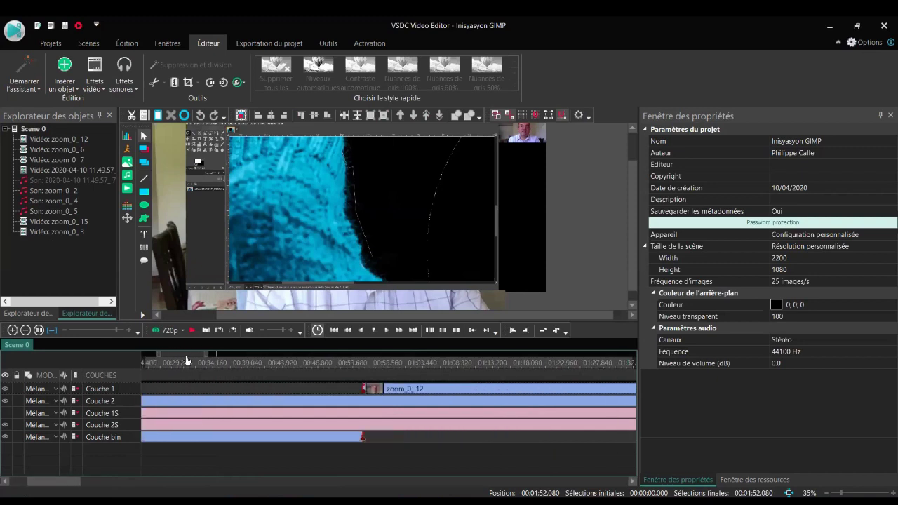
scroll(173, 361, up, 2)
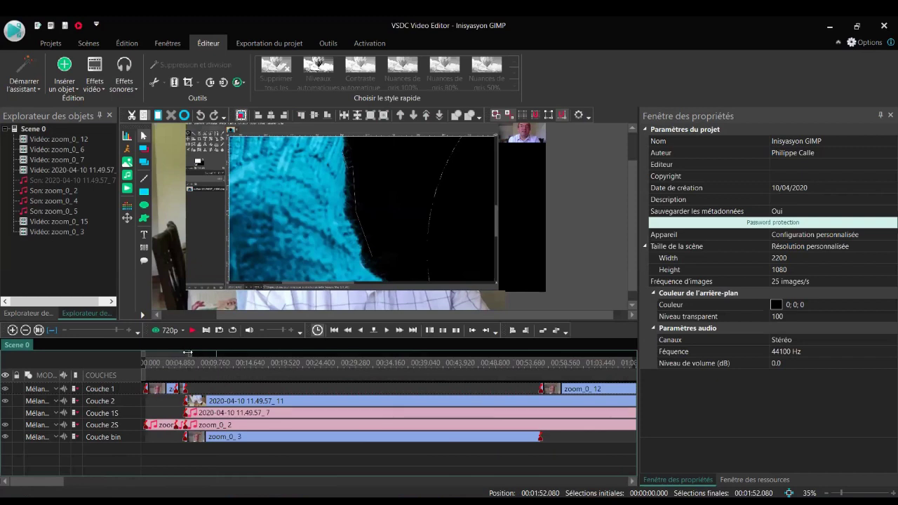
scroll(226, 360, down, 10)
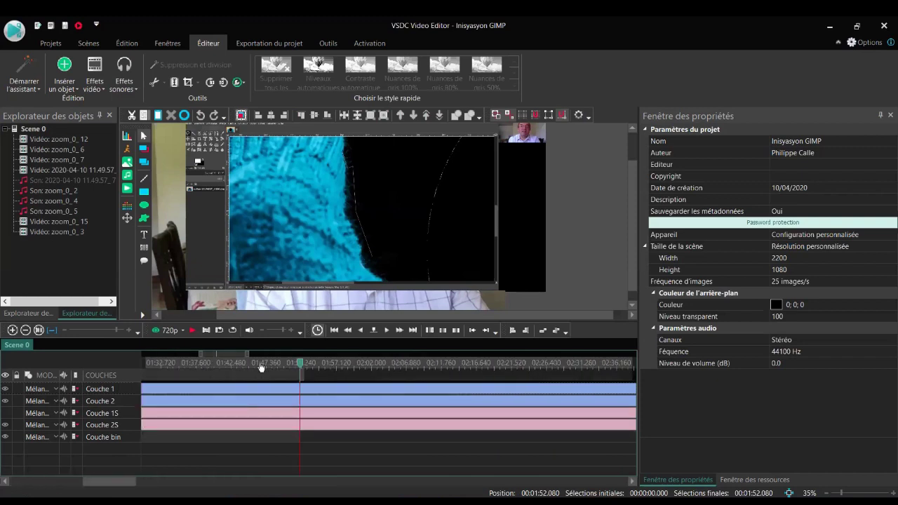
scroll(267, 366, up, 2)
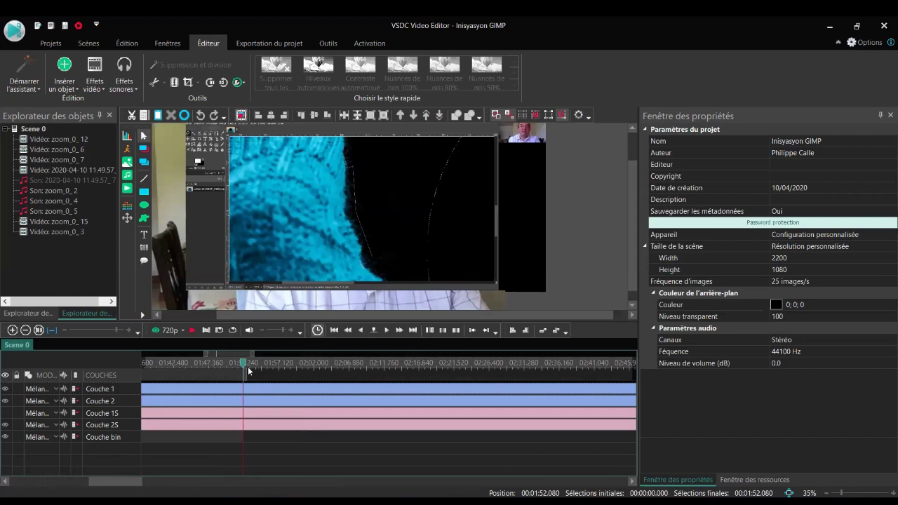
Step: Preview the scene at 00:01:38.040 and inspect the source details of the video clip on Couche 1
drag(245, 367, 143, 366)
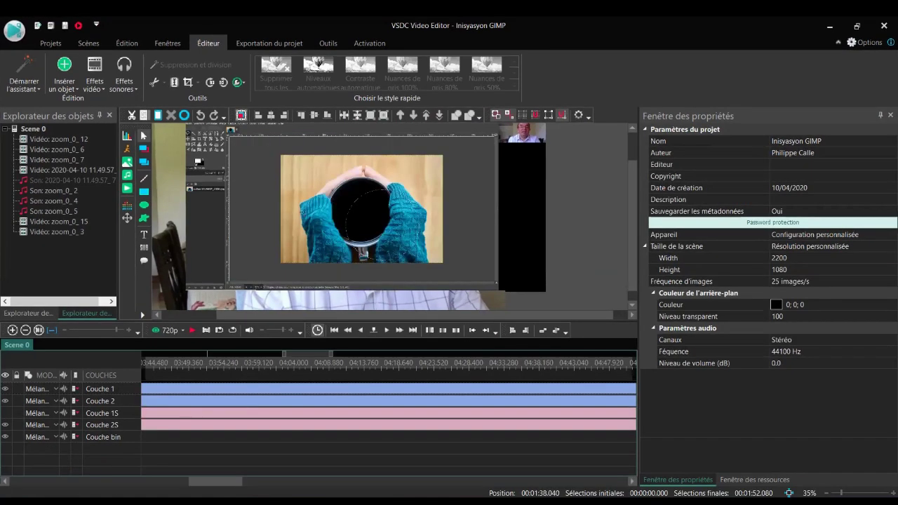
click(157, 481)
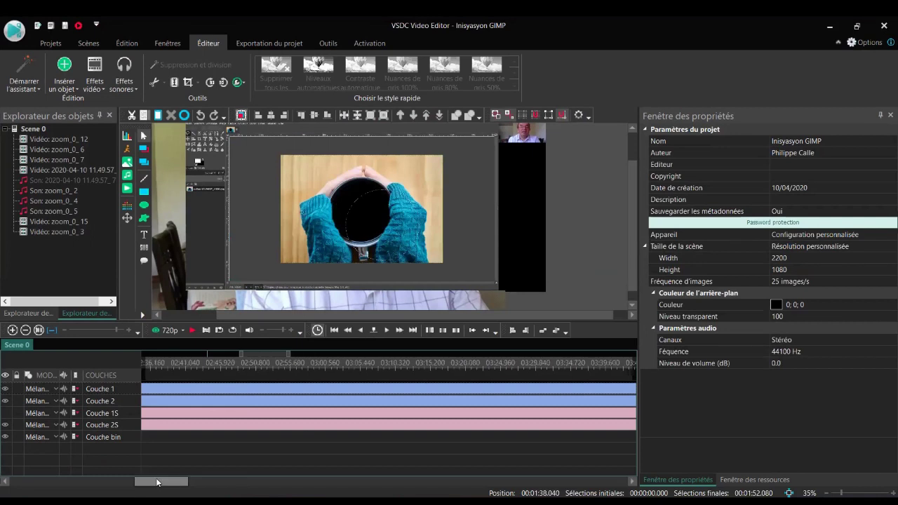
drag(159, 481, 95, 482)
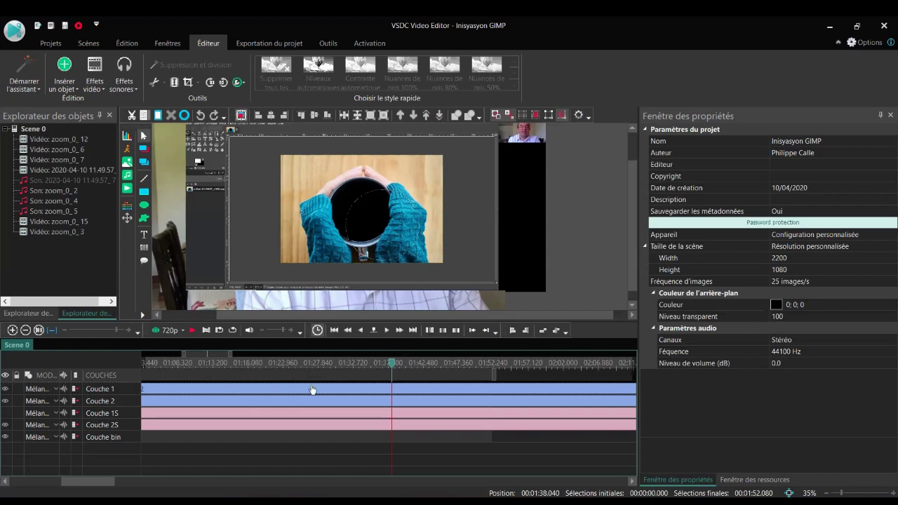
mouse_move(395, 394)
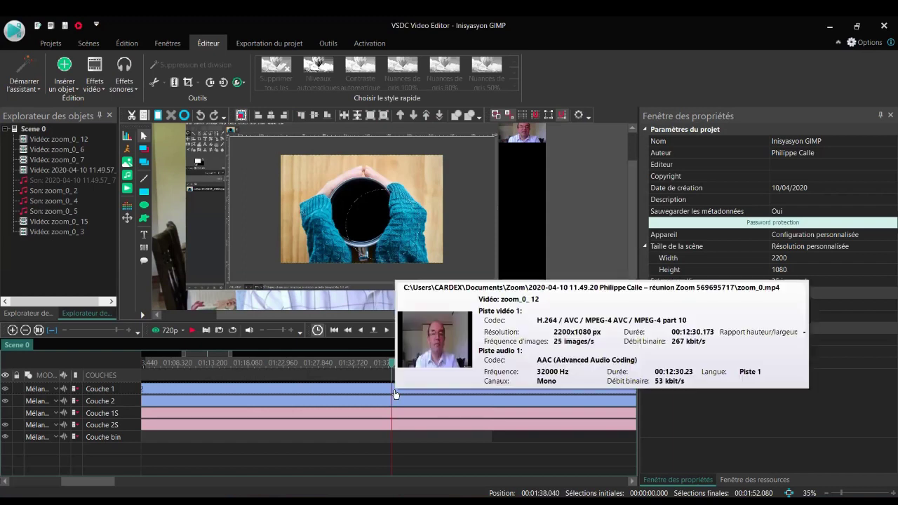